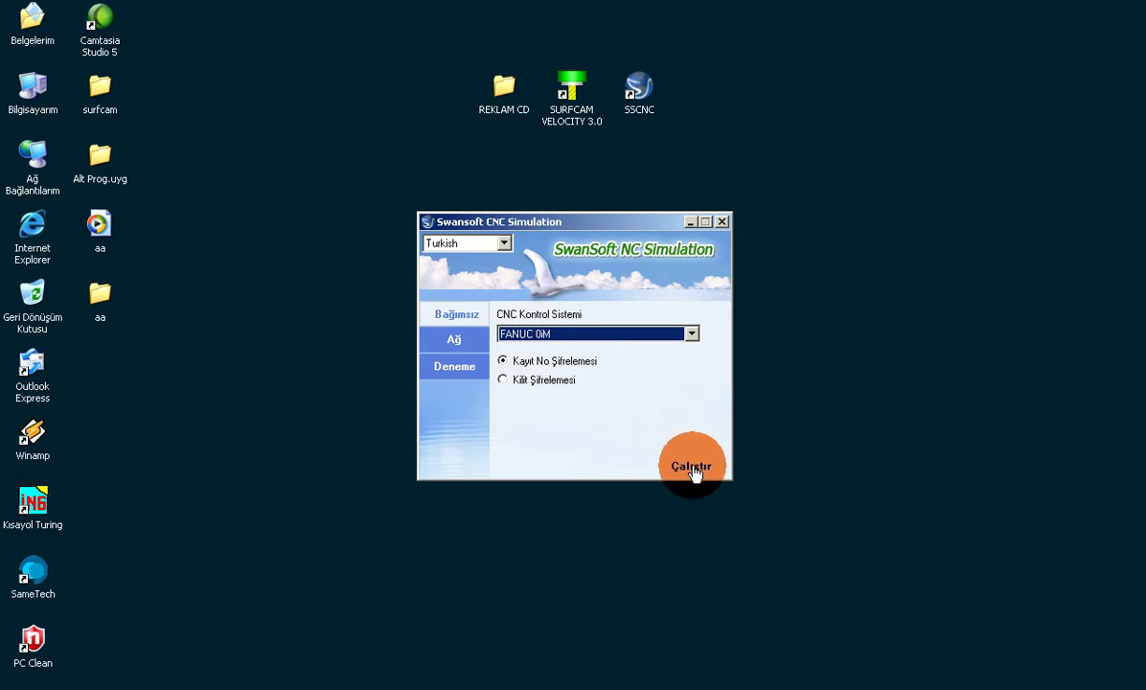
Launch the FANUC 0i-MC simulator, switch machine power on and release the emergency stop
{"action": "left_click", "coordinate": [693, 470]}
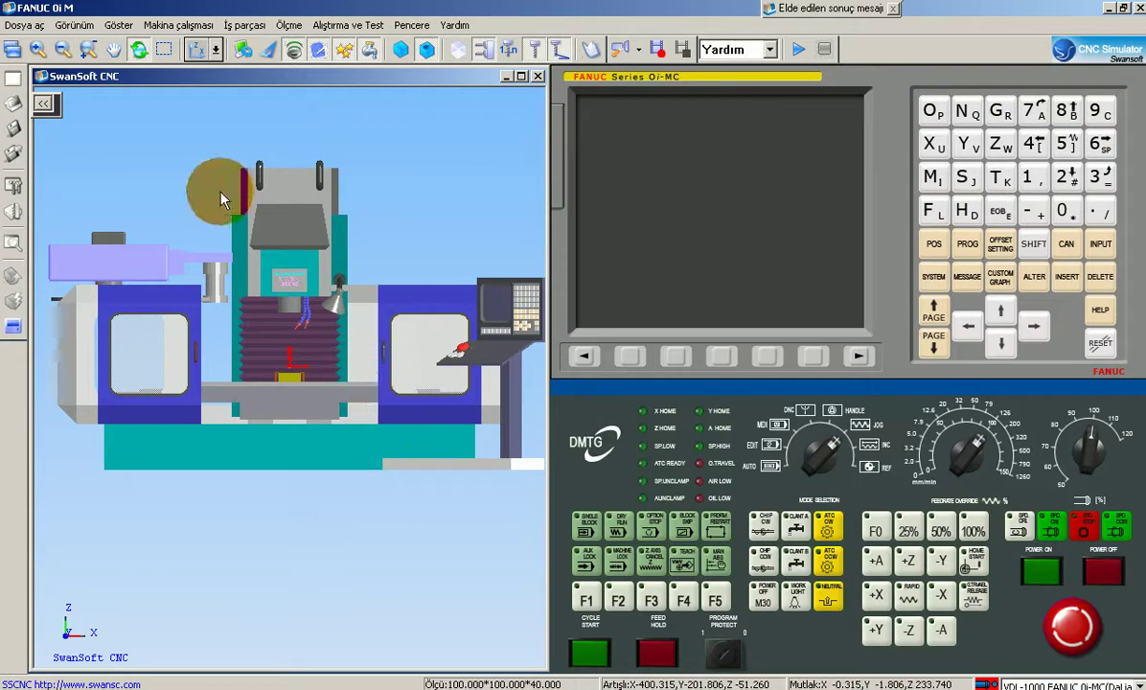
{"action": "left_click", "coordinate": [618, 404]}
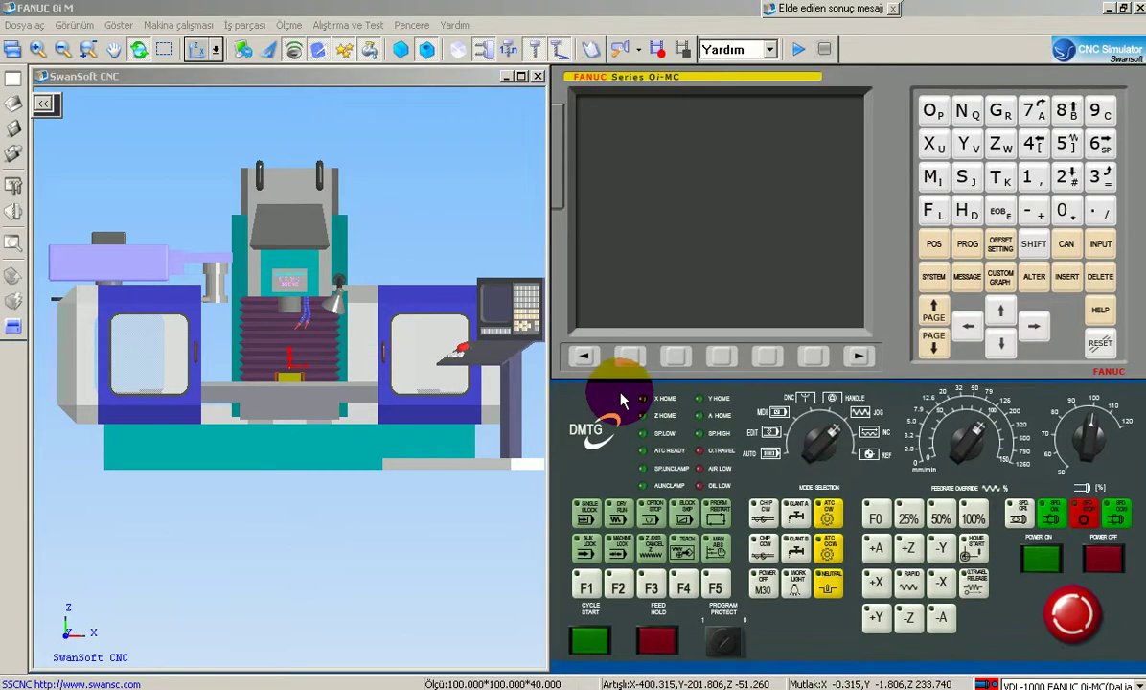
{"action": "left_click", "coordinate": [1032, 564]}
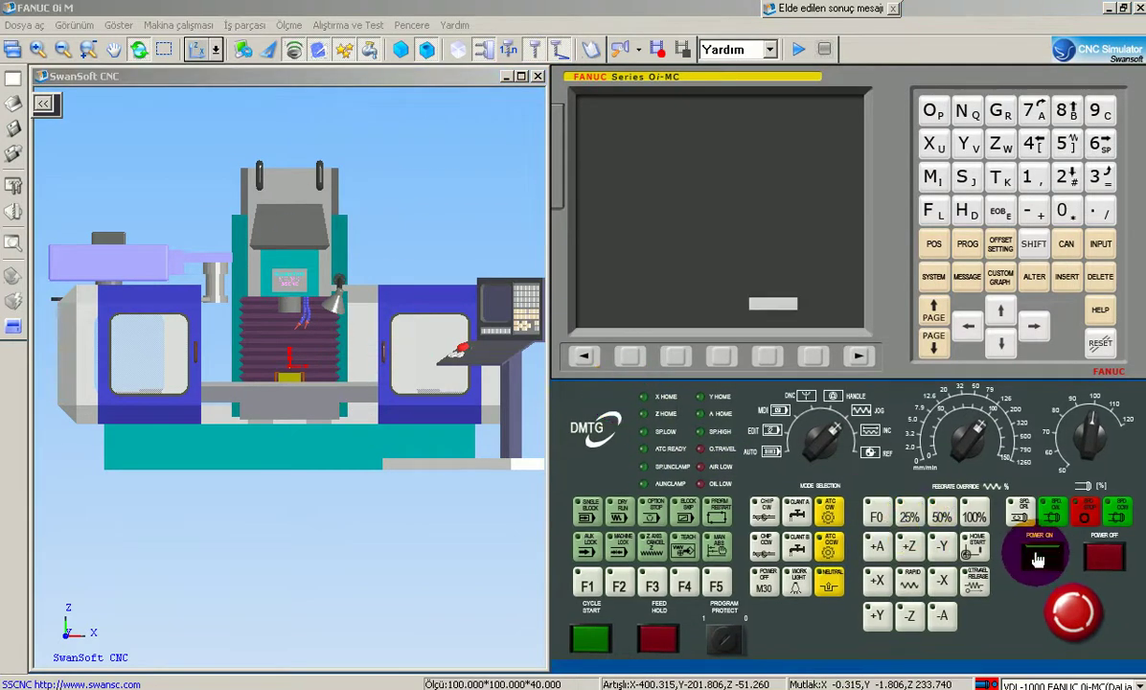
{"action": "left_click", "coordinate": [1081, 612]}
Orbit the 3D machine view to an elevated angled viewpoint
{"action": "left_click", "coordinate": [419, 410]}
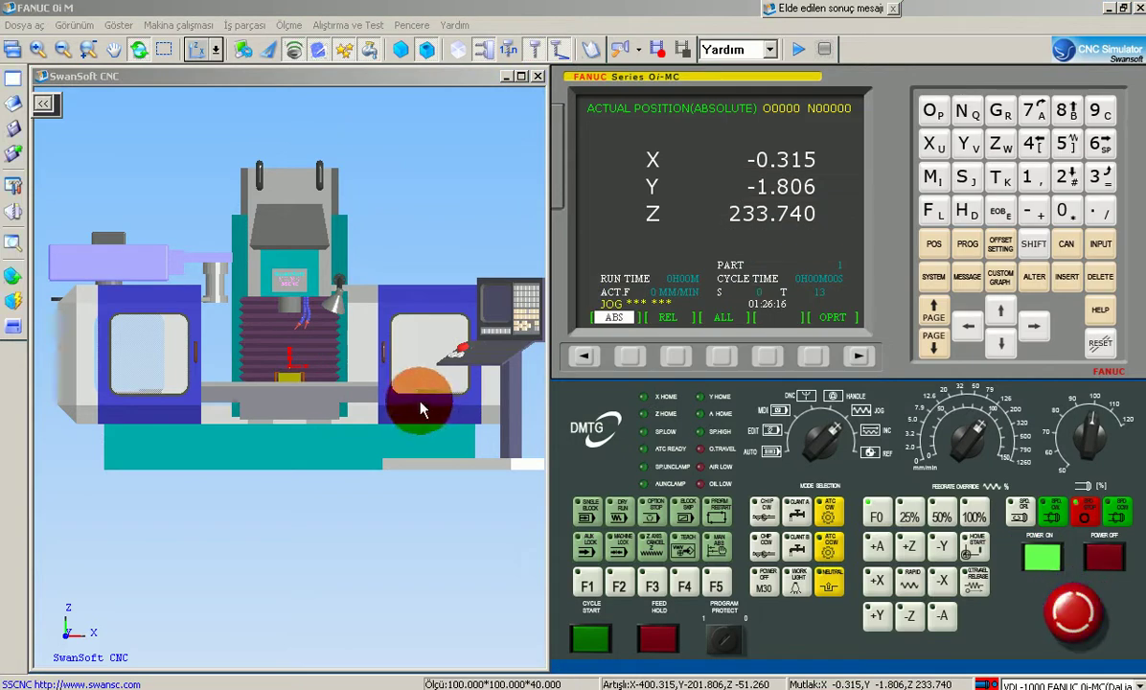
{"action": "mouse_move", "coordinate": [269, 323]}
{"action": "left_mouse_down"}
{"action": "mouse_move", "coordinate": [265, 362]}
{"action": "mouse_move", "coordinate": [169, 277]}
{"action": "left_mouse_up"}
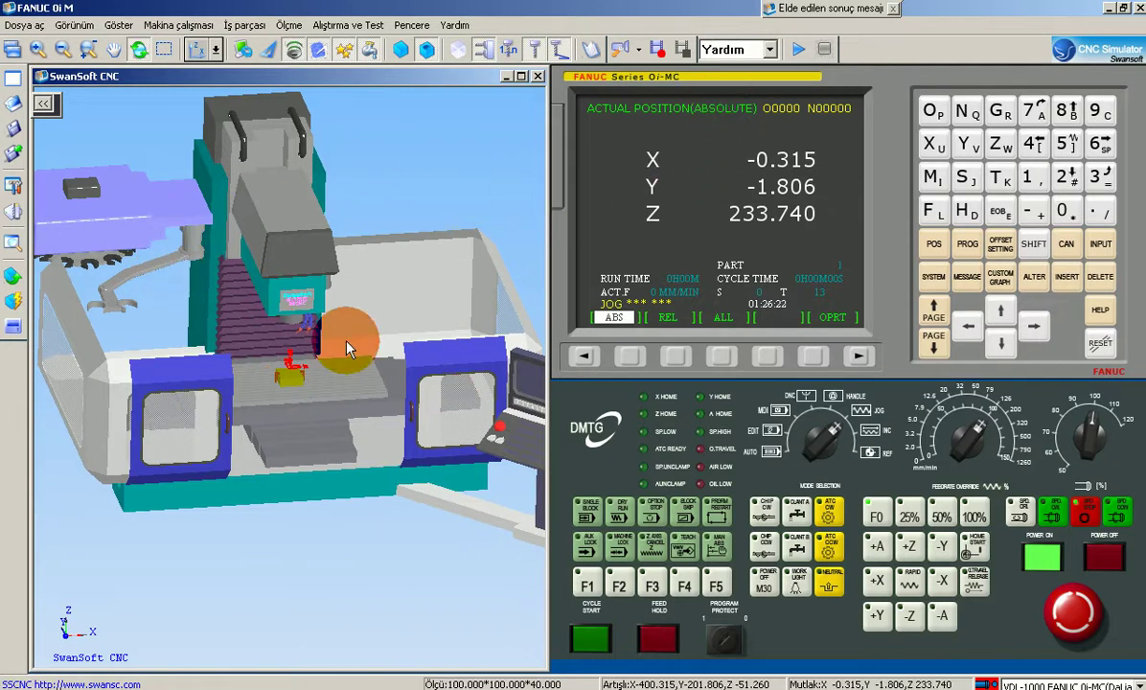
{"action": "left_click", "coordinate": [397, 282]}
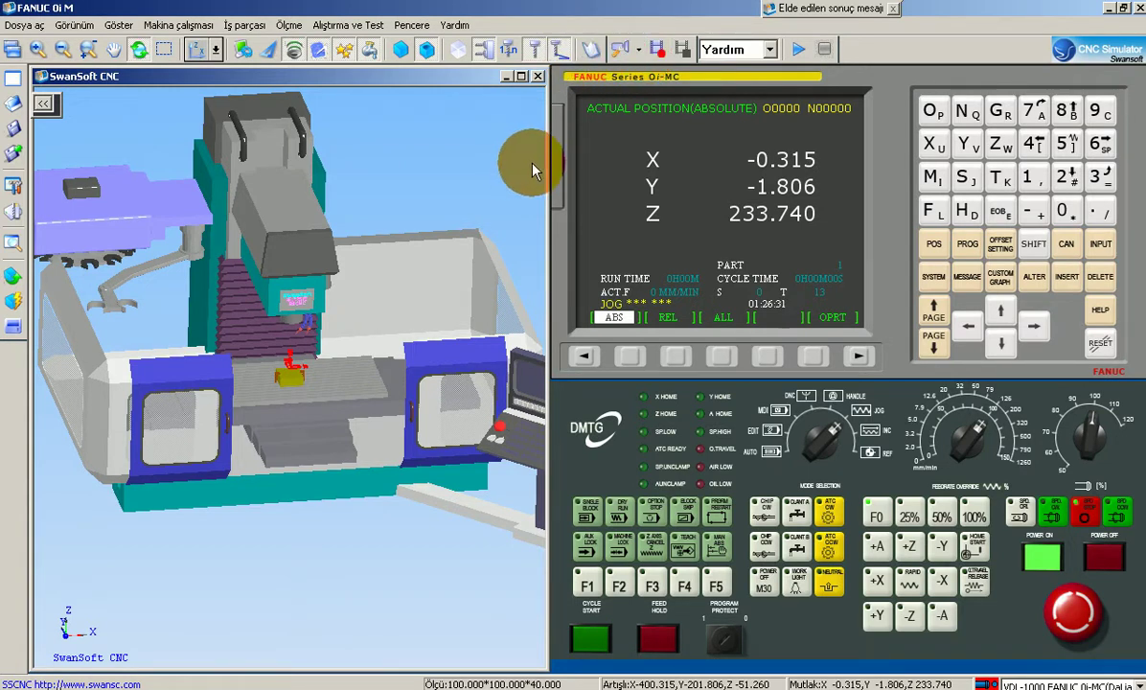
{"action": "left_click", "coordinate": [639, 48]}
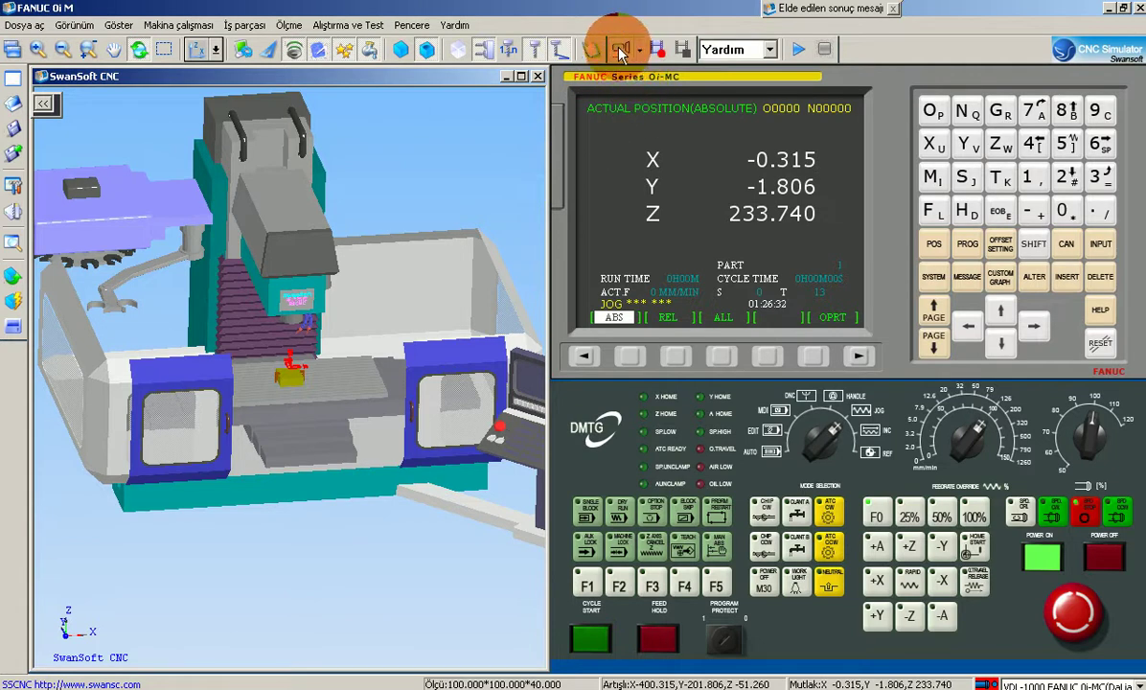
{"action": "left_click", "coordinate": [638, 48]}
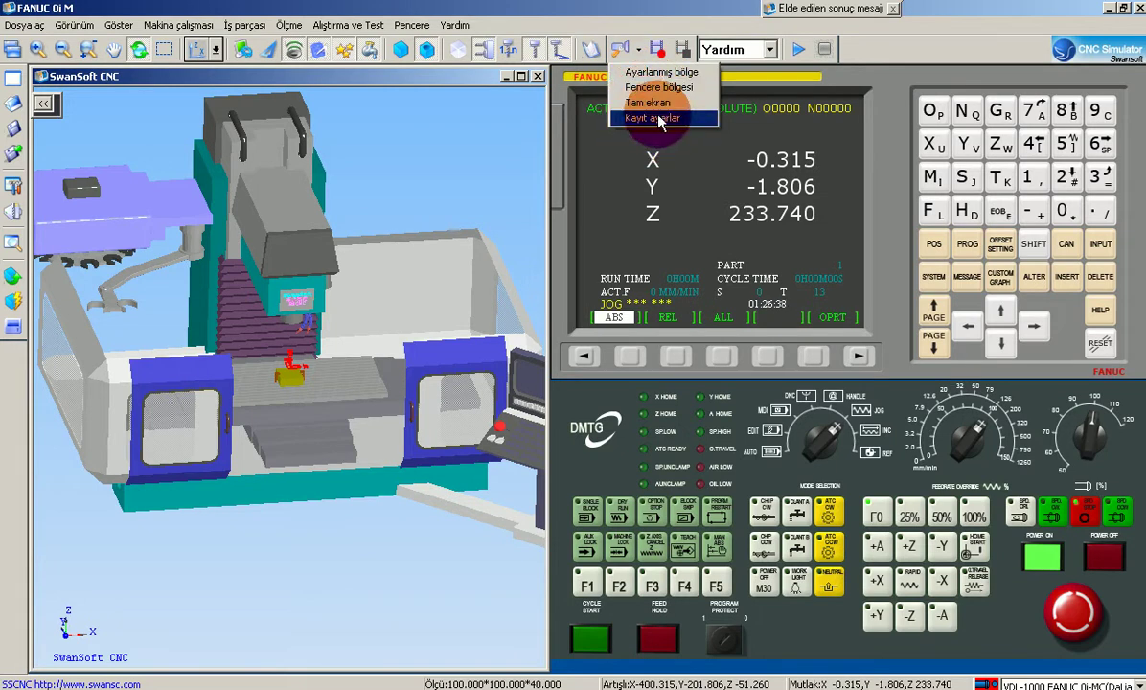
{"action": "left_click", "coordinate": [148, 139]}
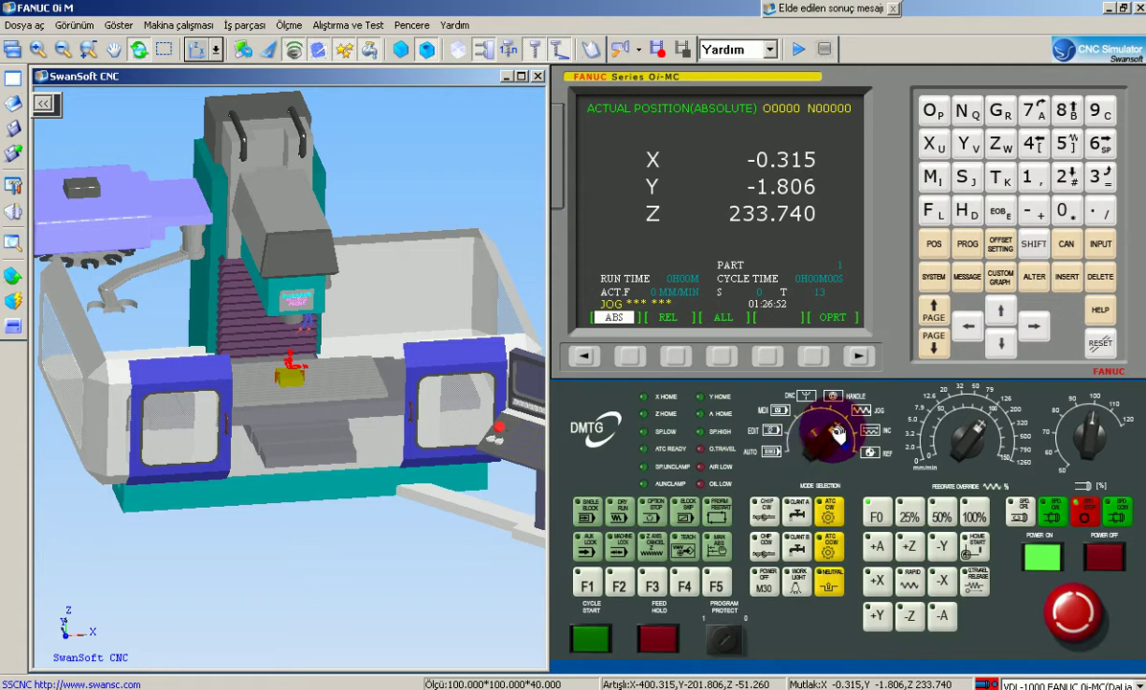
Switch to EDIT mode and open program O1122.cnc from the Alt Prog.uyg folder
{"action": "left_click", "coordinate": [778, 430]}
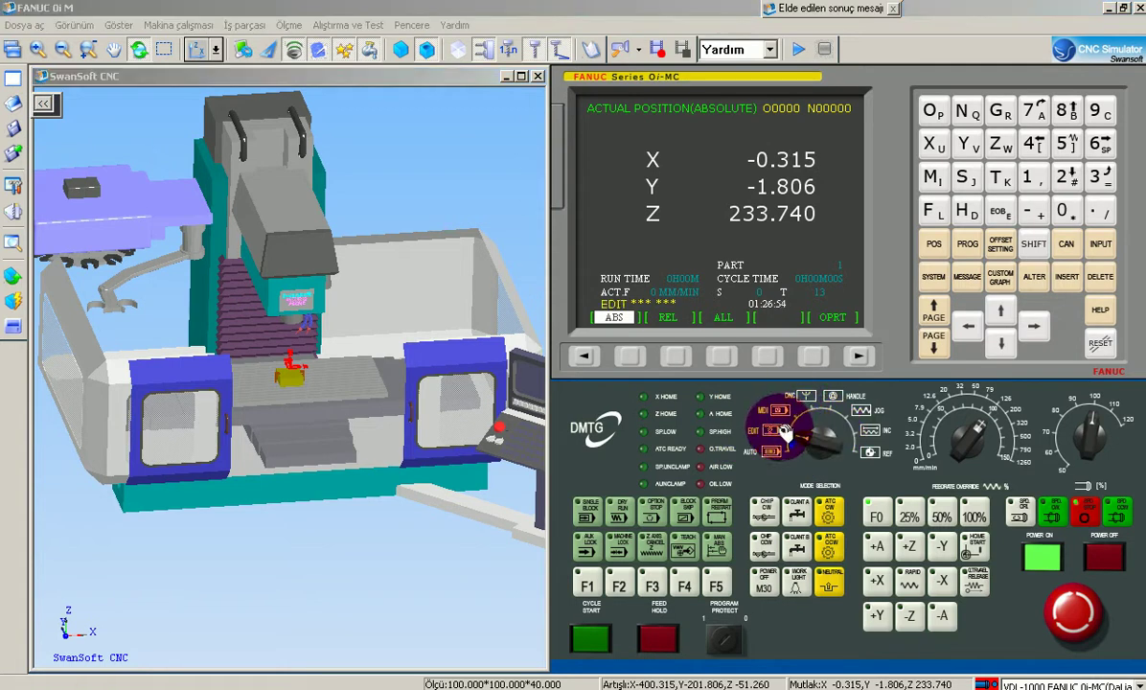
{"action": "left_click", "coordinate": [14, 108]}
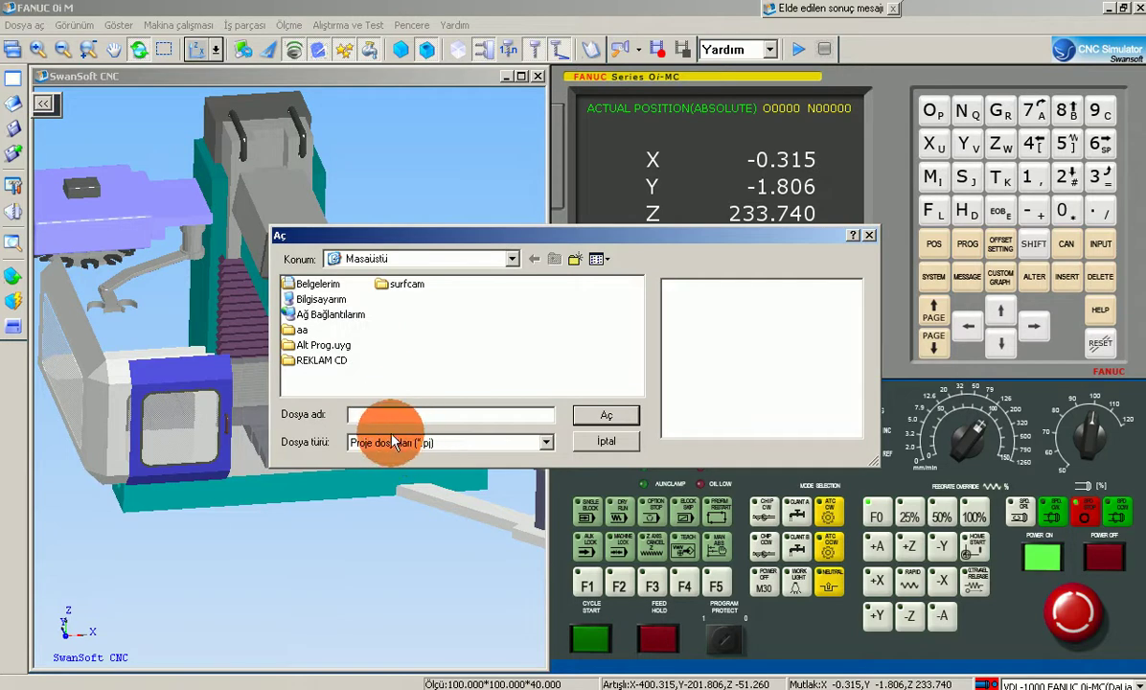
{"action": "double_click", "coordinate": [307, 345]}
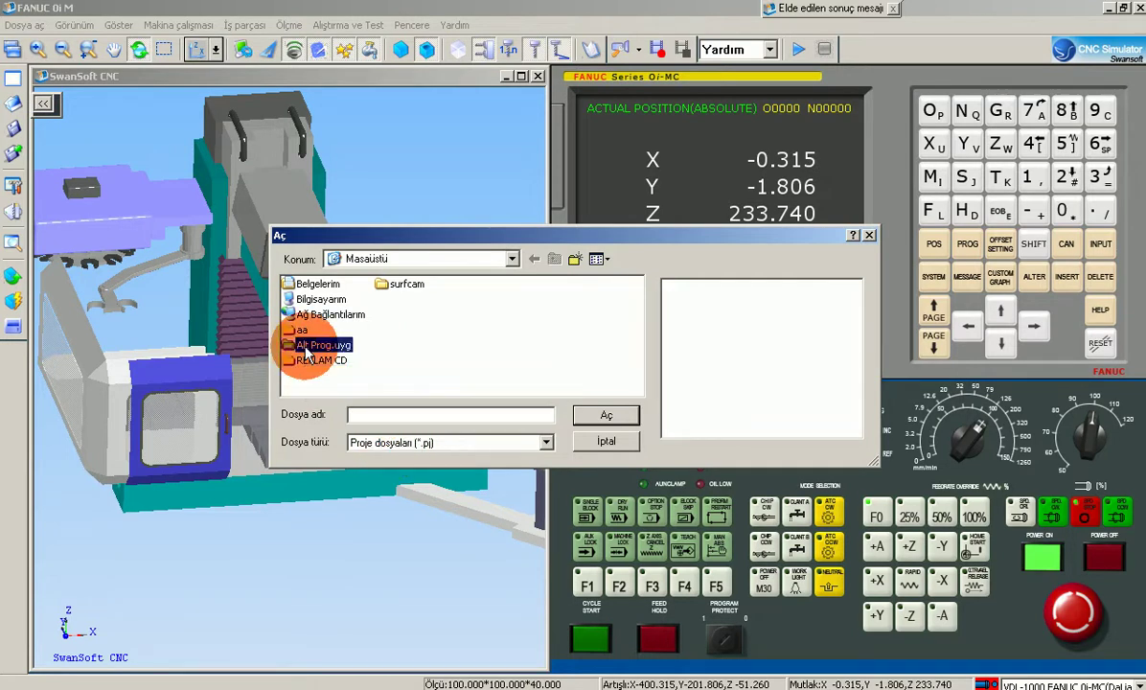
{"action": "left_click", "coordinate": [322, 286]}
{"action": "left_click", "coordinate": [596, 414]}
Zoom in on the table and bring up the workpiece stock settings
{"action": "left_click_drag", "start_coordinate": [333, 422], "coordinate": [292, 341]}
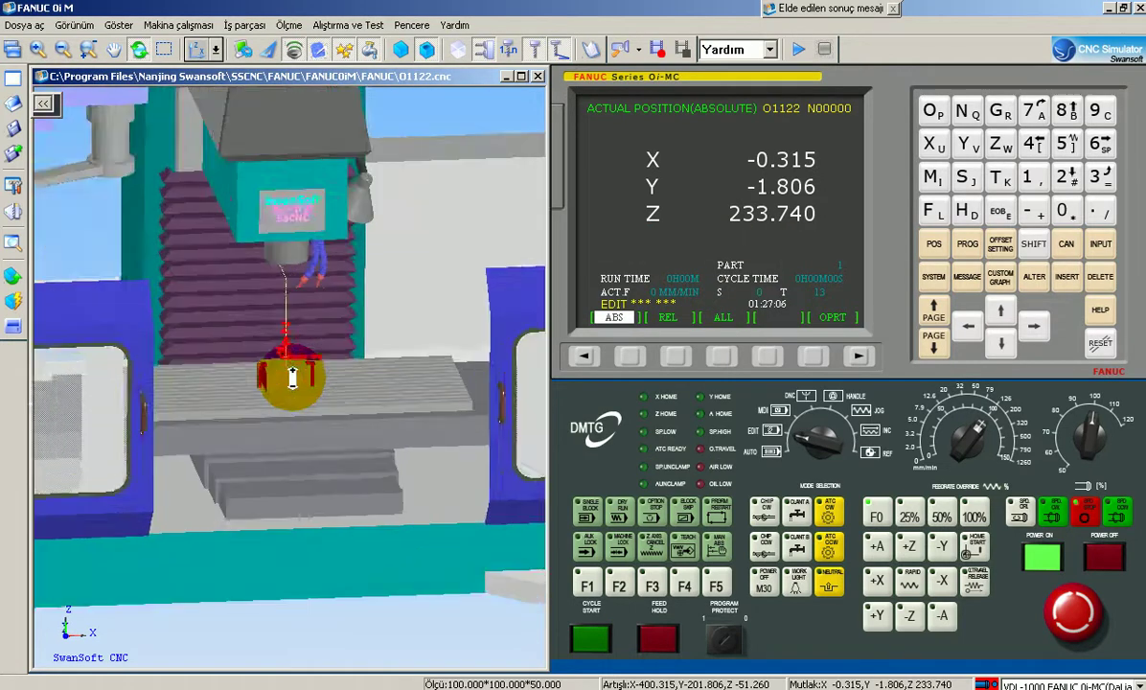
{"action": "mouse_move", "coordinate": [293, 340]}
{"action": "left_mouse_down"}
{"action": "mouse_move", "coordinate": [352, 495]}
{"action": "mouse_move", "coordinate": [269, 381]}
{"action": "left_mouse_up"}
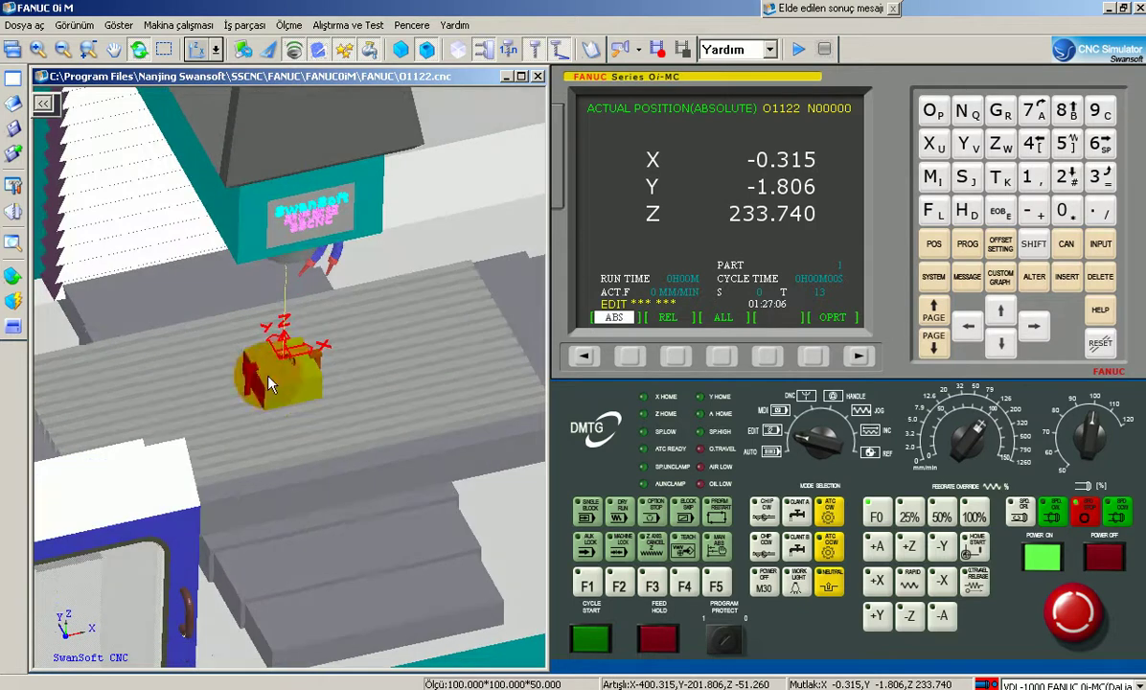
{"action": "left_click", "coordinate": [19, 288]}
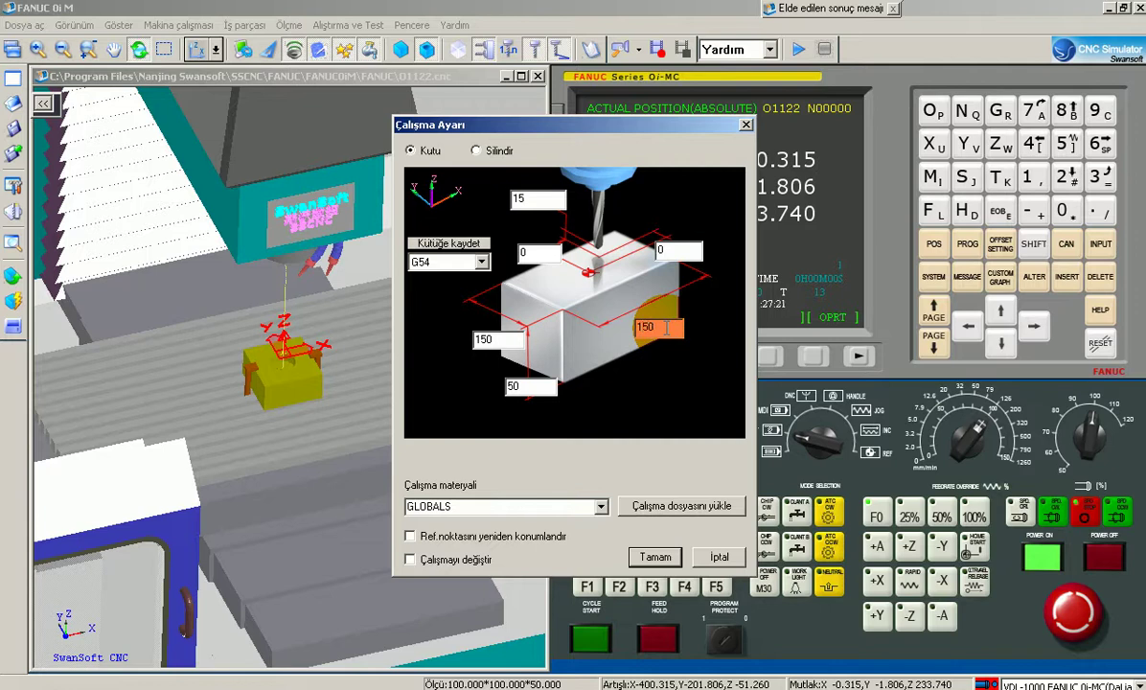
Replace the current stock with a 150 × 150 × 50 box and apply it
{"action": "left_click", "coordinate": [475, 555]}
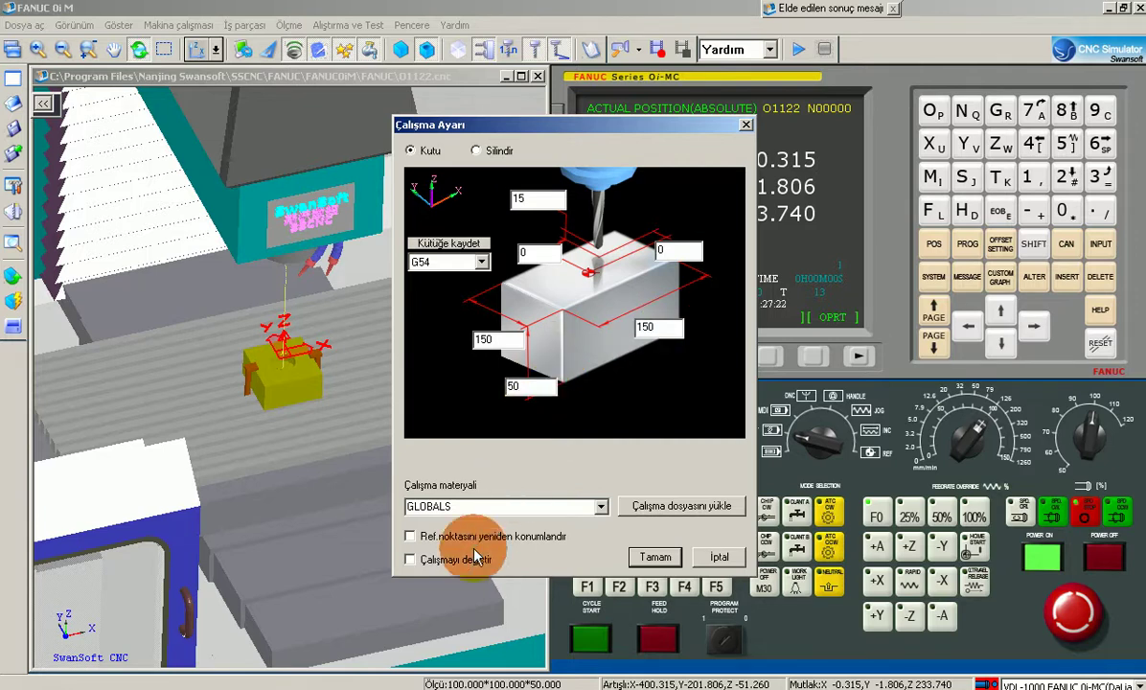
{"action": "left_click", "coordinate": [659, 569]}
{"action": "left_click_drag", "start_coordinate": [328, 476], "coordinate": [307, 406]}
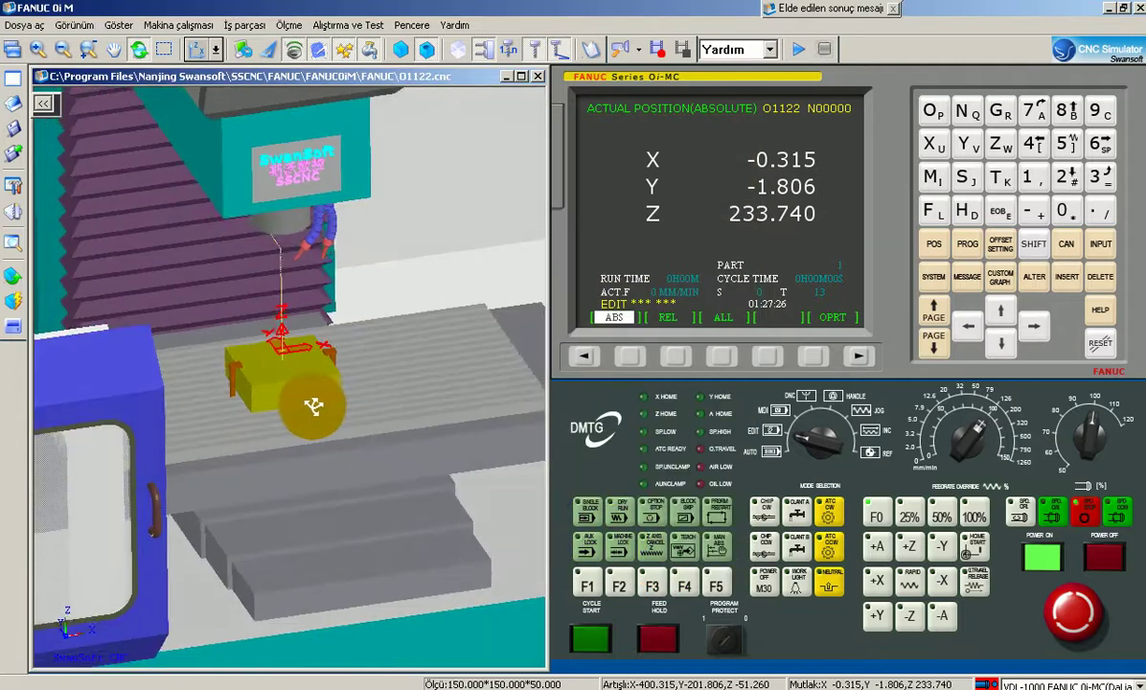
Reframe the whole machine and display the O1122 listing from G17G40G80 to M9
{"action": "mouse_move", "coordinate": [288, 304]}
{"action": "right_mouse_down"}
{"action": "mouse_move", "coordinate": [271, 307]}
{"action": "mouse_move", "coordinate": [345, 320]}
{"action": "right_mouse_up"}
{"action": "left_click", "coordinate": [403, 333]}
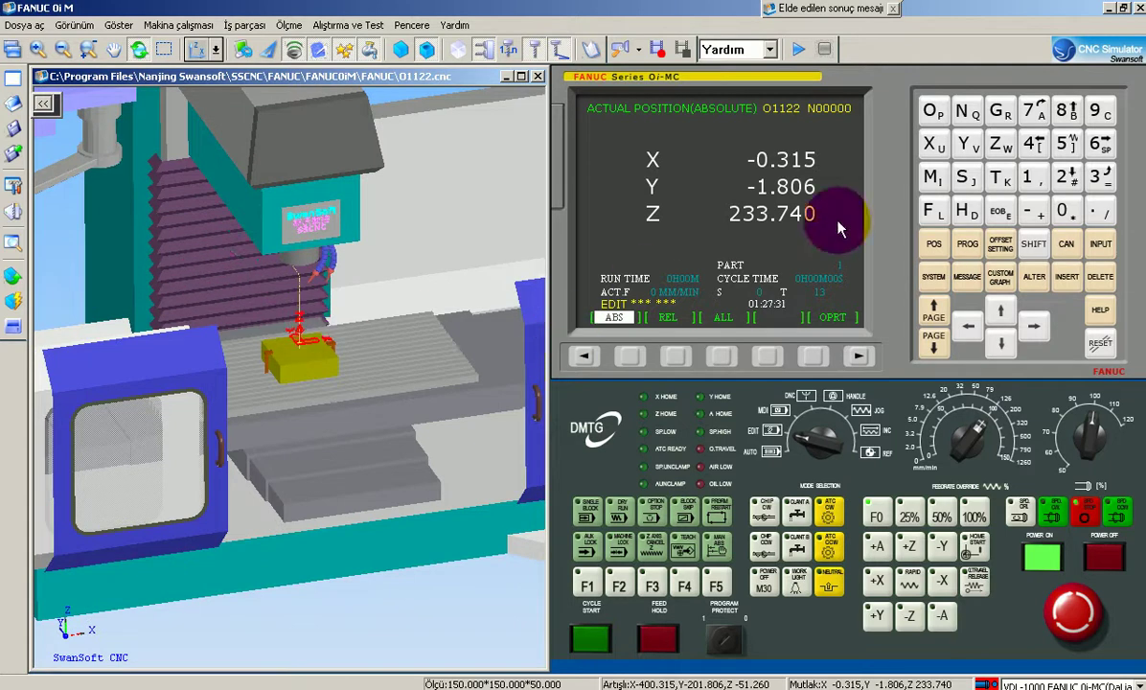
{"action": "left_click", "coordinate": [967, 243]}
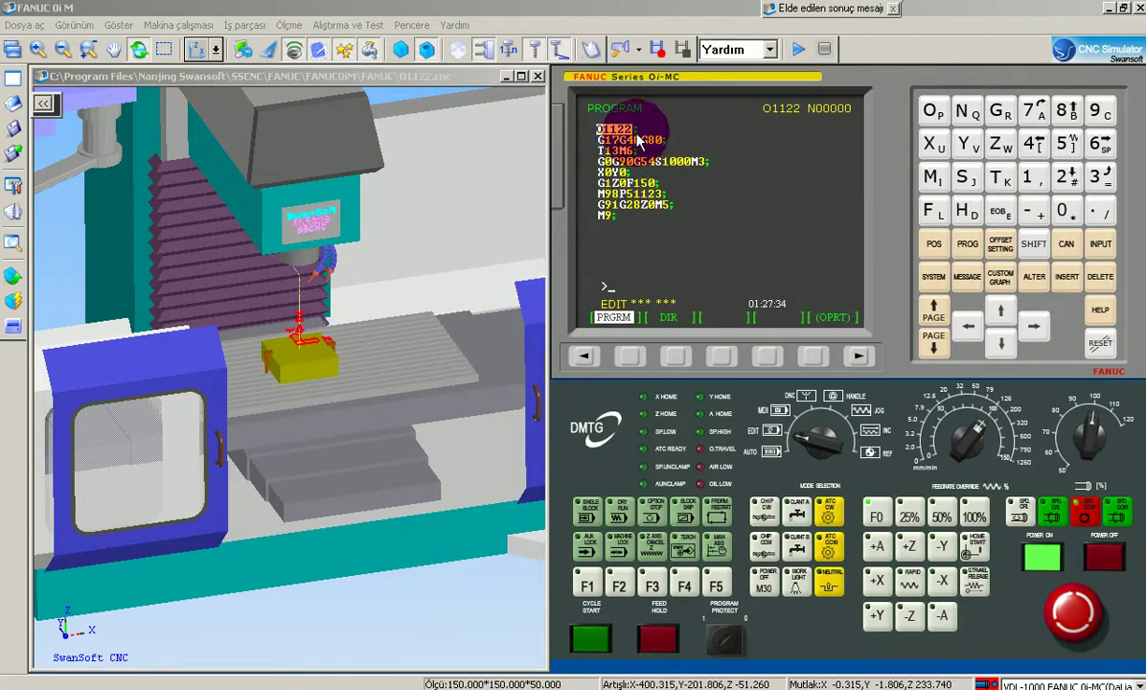
{"action": "left_click", "coordinate": [663, 319]}
{"action": "left_click", "coordinate": [738, 242]}
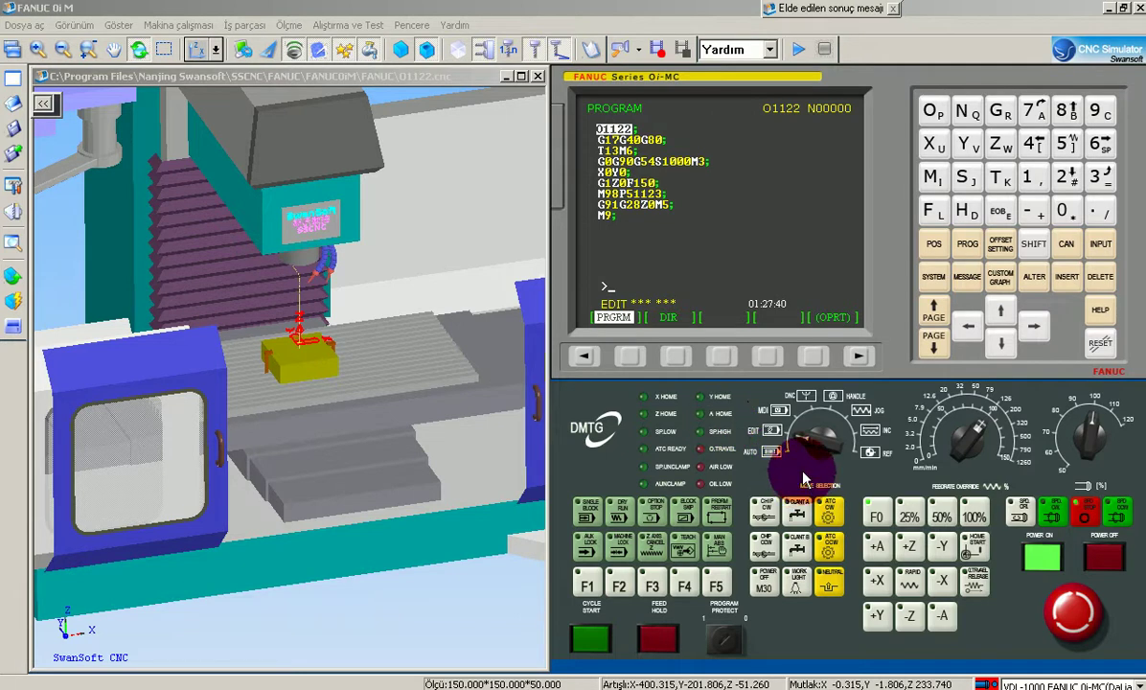
Run O1122 in MEM mode and zoom in to watch the tool reach G1Z0F150
{"action": "left_click", "coordinate": [771, 455]}
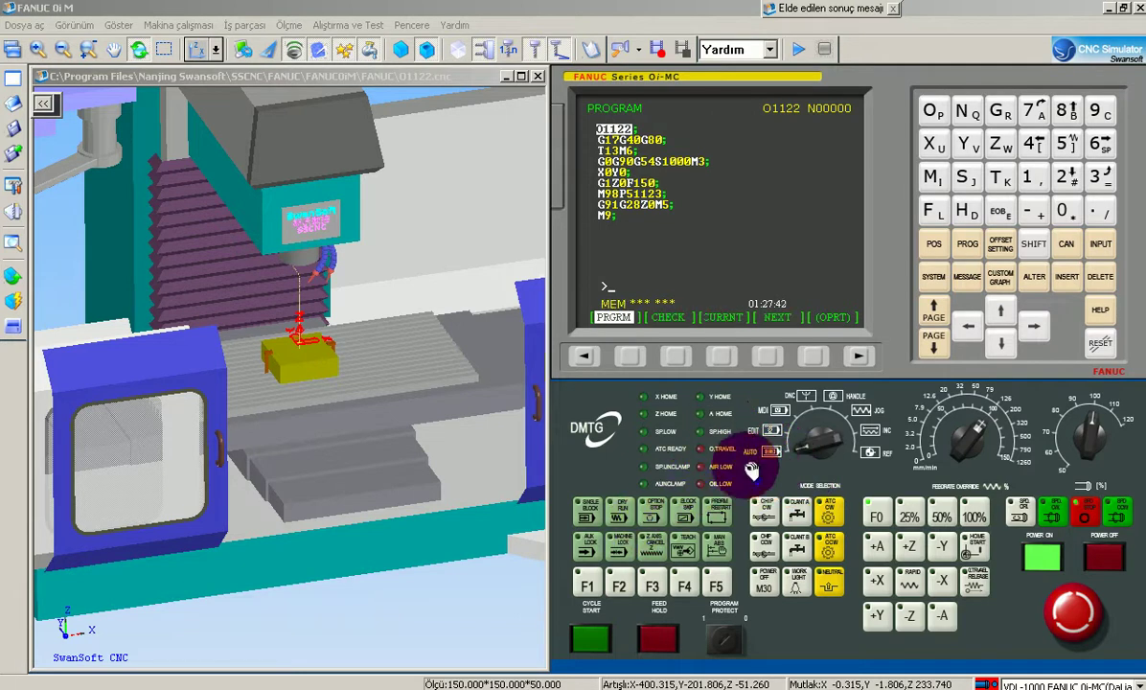
{"action": "left_click", "coordinate": [587, 640]}
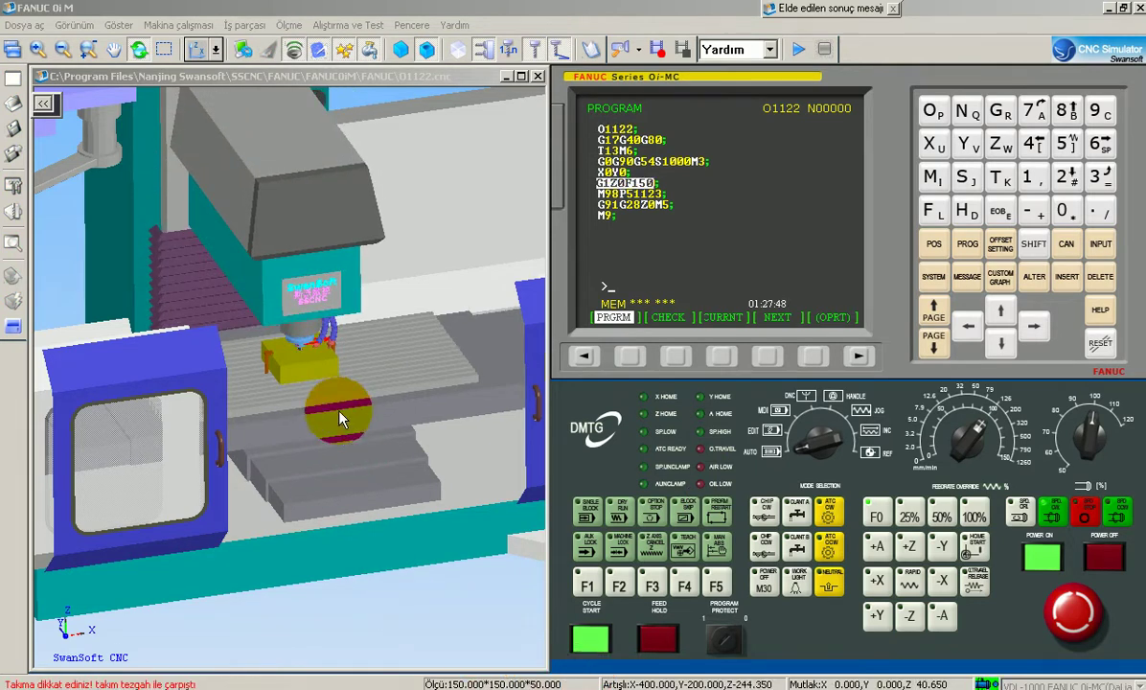
{"action": "left_click_drag", "start_coordinate": [339, 412], "coordinate": [317, 362]}
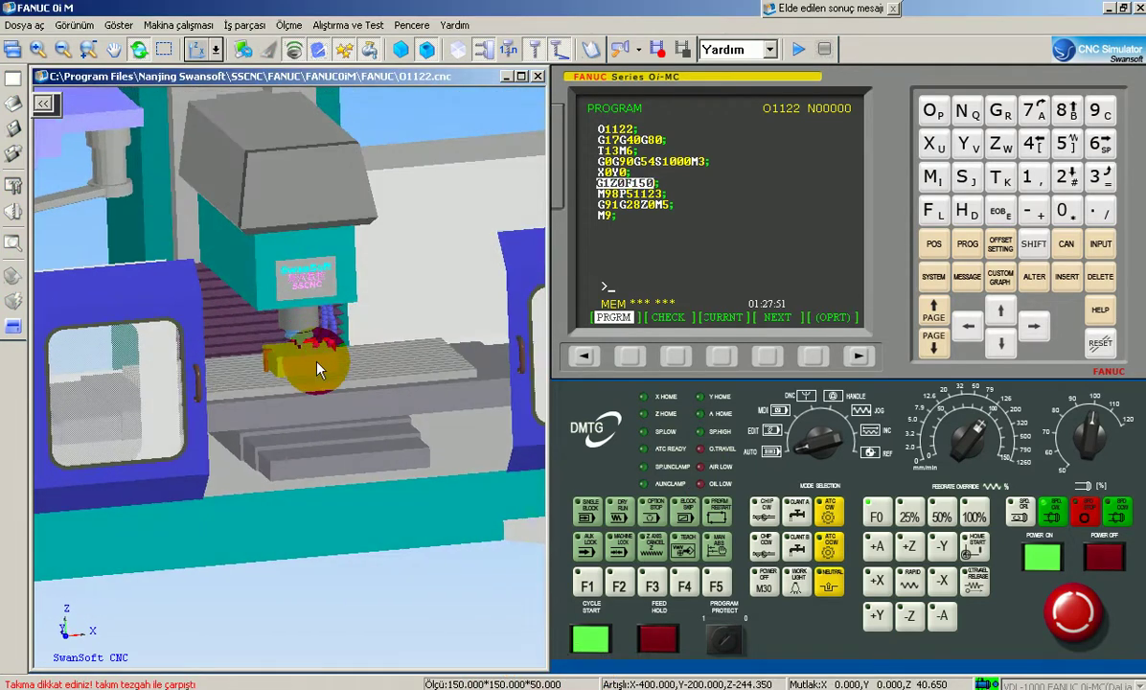
{"action": "scroll", "coordinate": [316, 363], "scroll_direction": "up", "scroll_amount": 2}
{"action": "scroll", "coordinate": [317, 363], "scroll_direction": "up", "scroll_amount": 2}
{"action": "scroll", "coordinate": [335, 362], "scroll_direction": "up", "scroll_amount": 2}
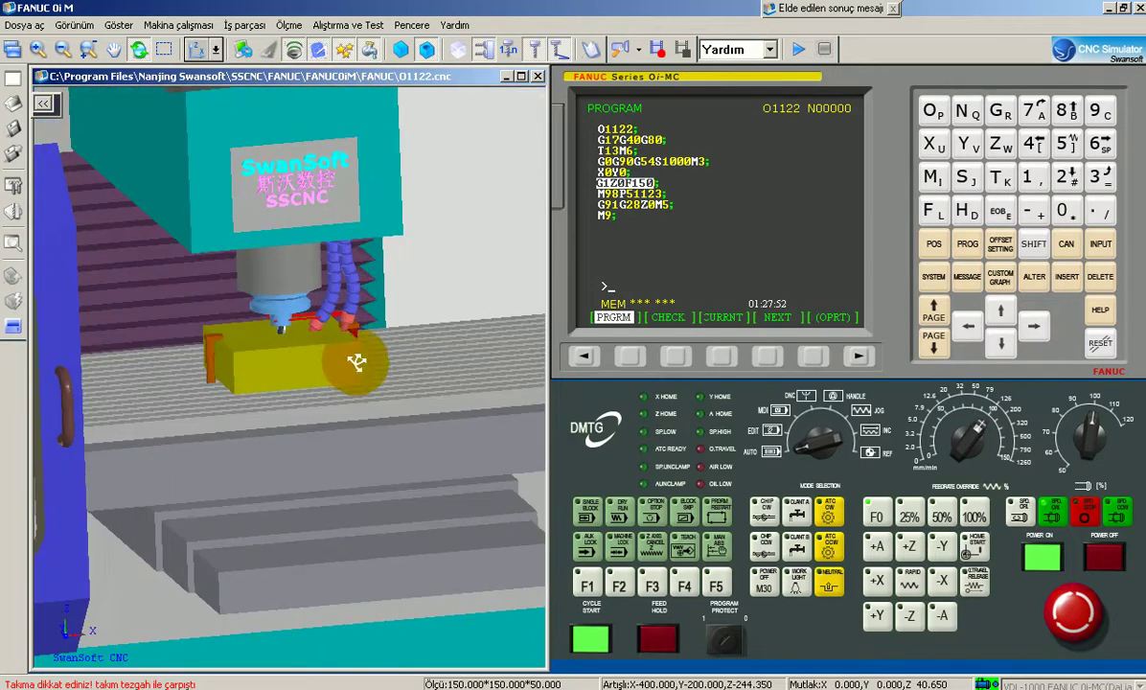
{"action": "left_click_drag", "start_coordinate": [355, 362], "coordinate": [347, 432]}
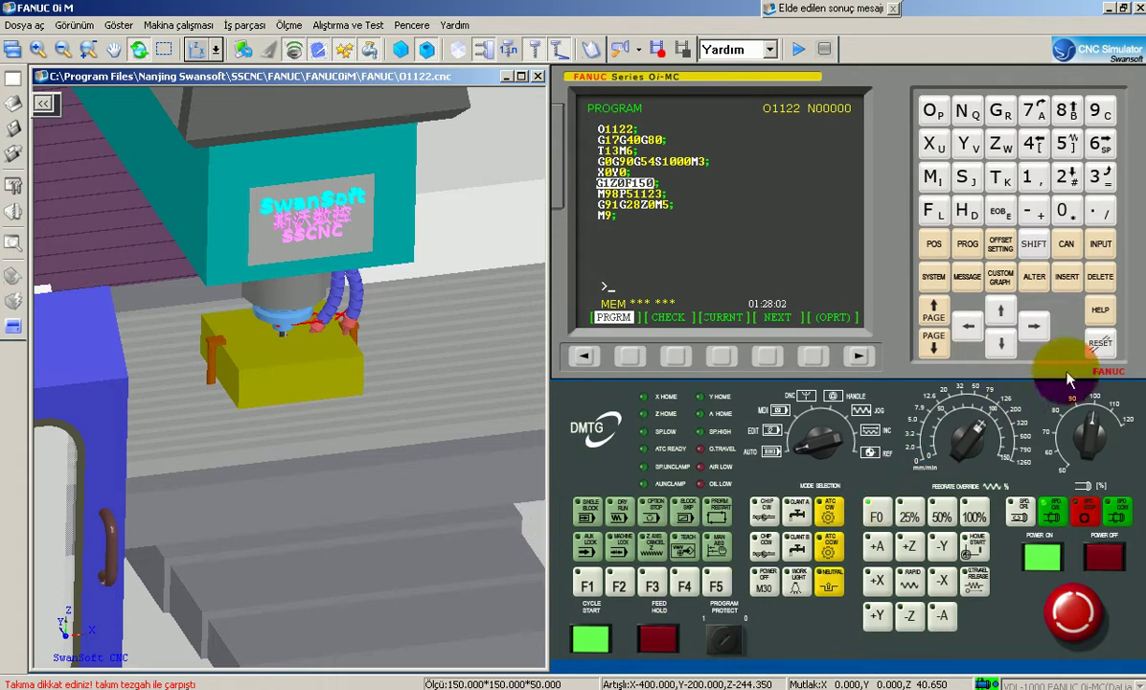
Return the spindle to Z home in reference mode, reading Z 285.000
{"action": "left_click", "coordinate": [1098, 337]}
{"action": "left_click", "coordinate": [833, 426]}
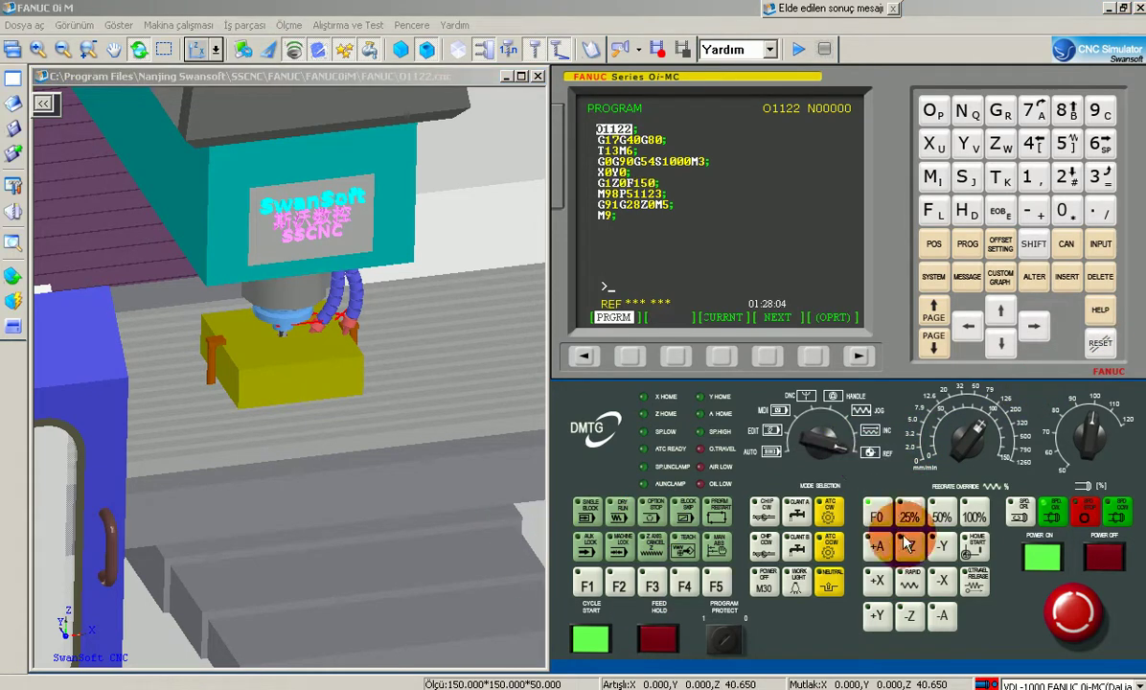
{"action": "left_click", "coordinate": [973, 553]}
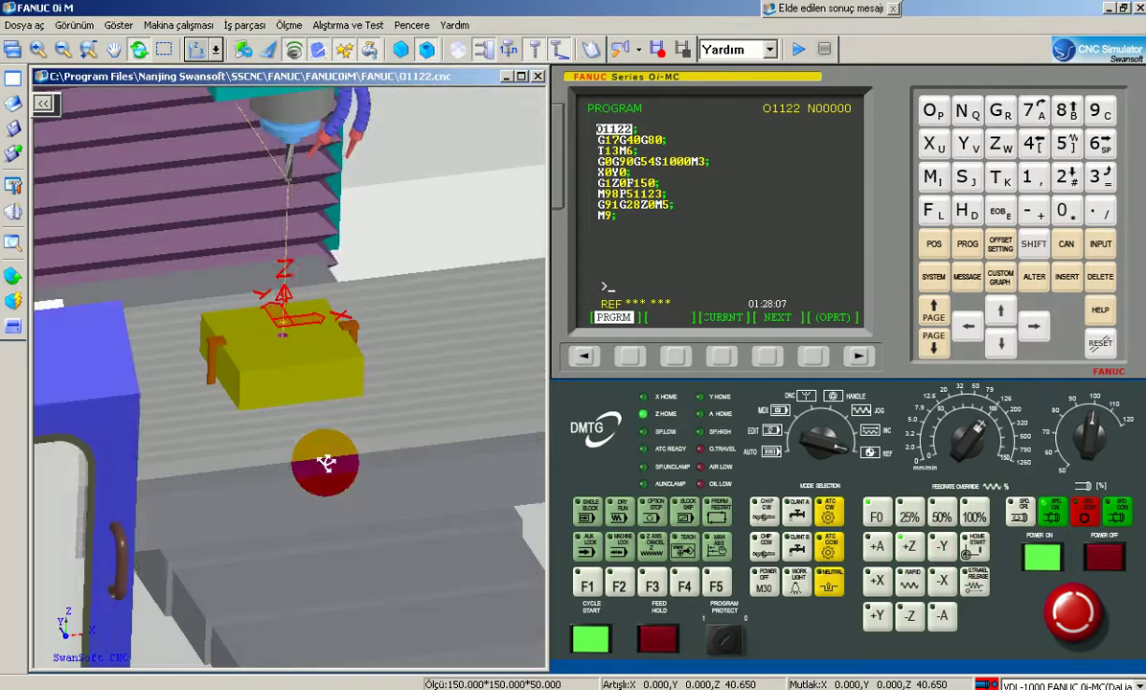
Confirm the 150×150×50 box stock size and face the machine front
{"action": "left_click", "coordinate": [13, 275]}
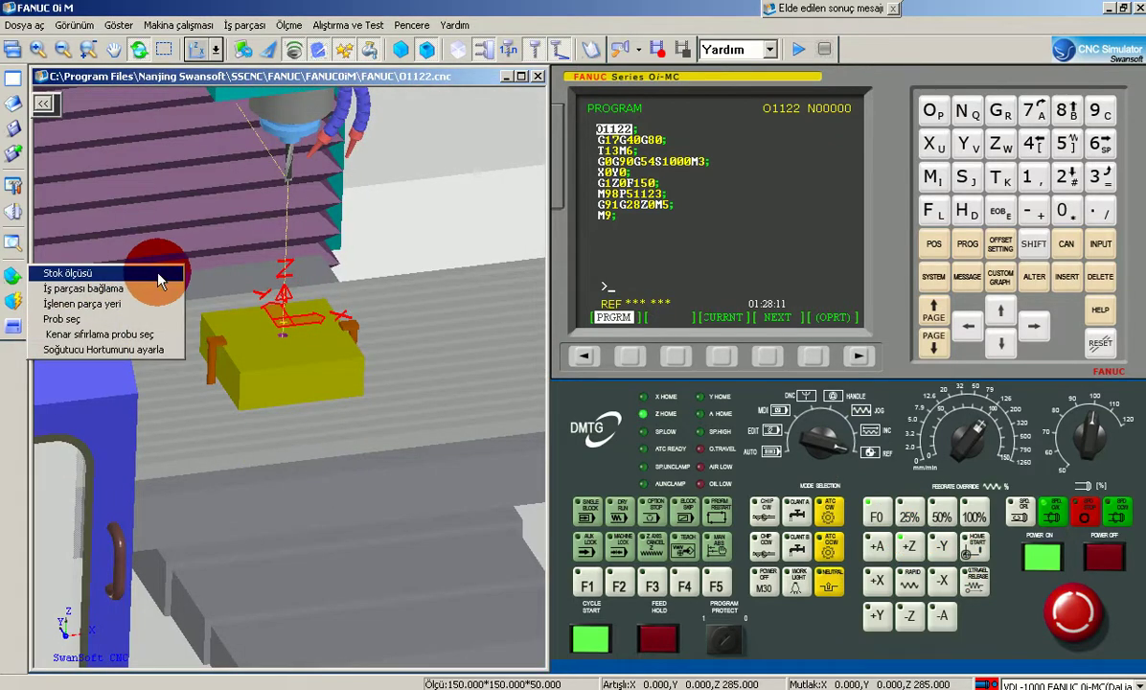
{"action": "left_click", "coordinate": [153, 274]}
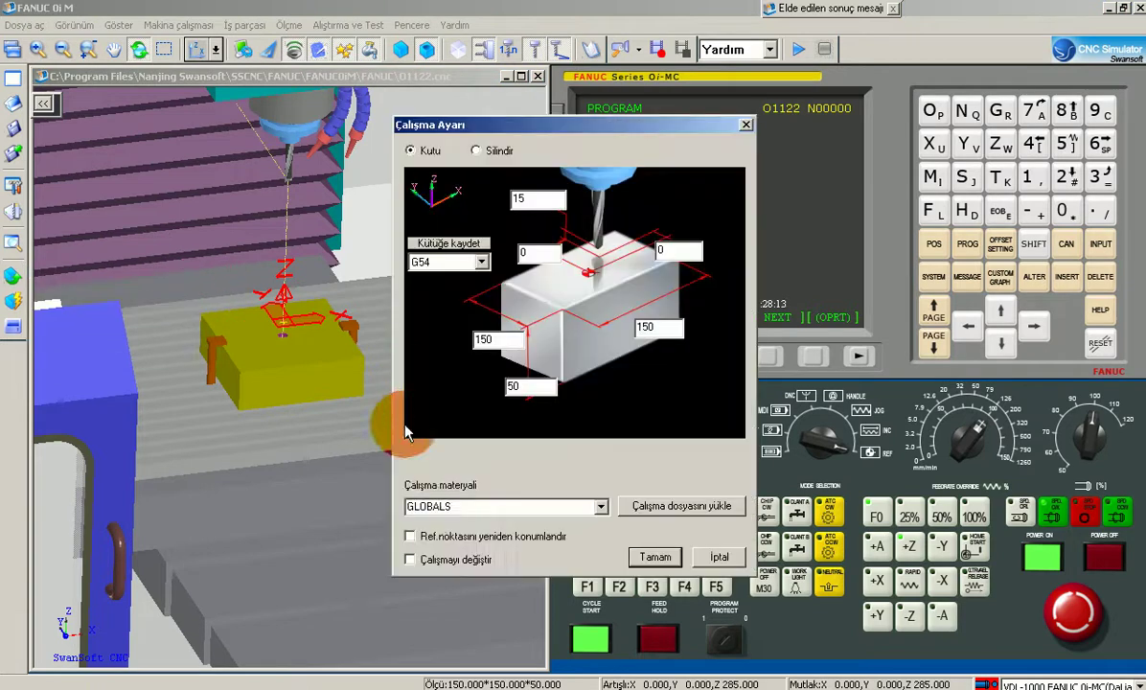
{"action": "left_click", "coordinate": [656, 557]}
{"action": "mouse_move", "coordinate": [230, 345]}
{"action": "right_mouse_down"}
{"action": "mouse_move", "coordinate": [211, 329]}
{"action": "mouse_move", "coordinate": [265, 228]}
{"action": "mouse_move", "coordinate": [397, 230]}
{"action": "mouse_move", "coordinate": [303, 265]}
{"action": "right_mouse_up"}
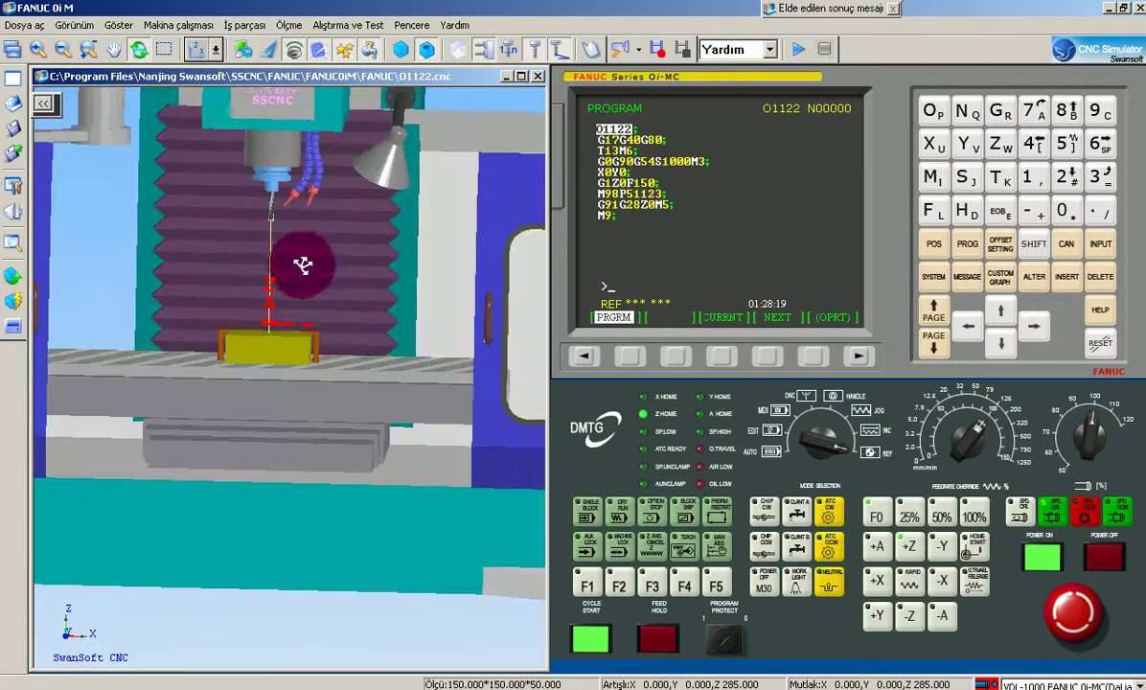
Switch to JOG mode and jog the spindle down in -Z toward the stock
{"action": "left_click", "coordinate": [851, 426]}
{"action": "left_click", "coordinate": [848, 418]}
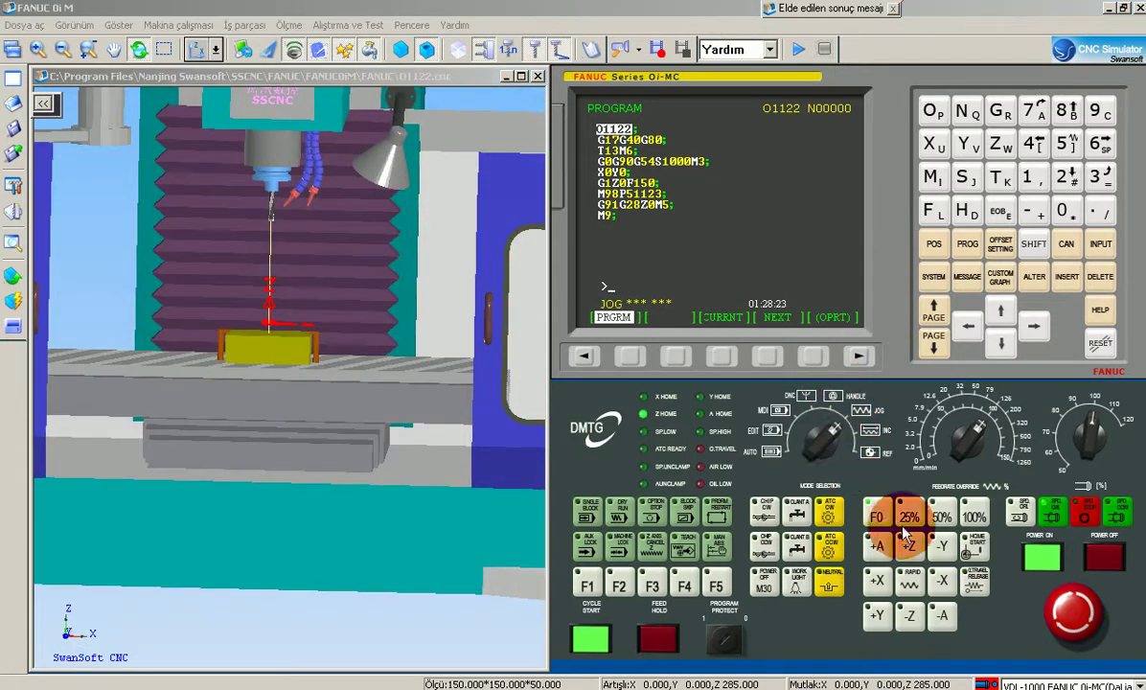
{"action": "left_click", "coordinate": [911, 623]}
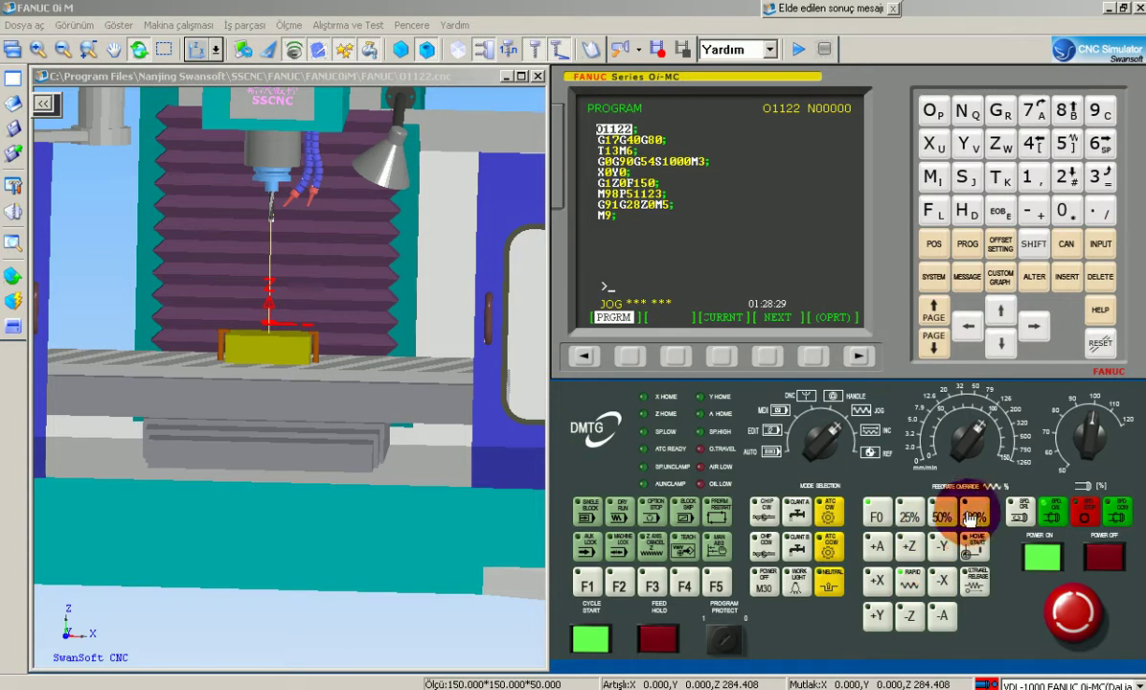
{"action": "left_click", "coordinate": [910, 621]}
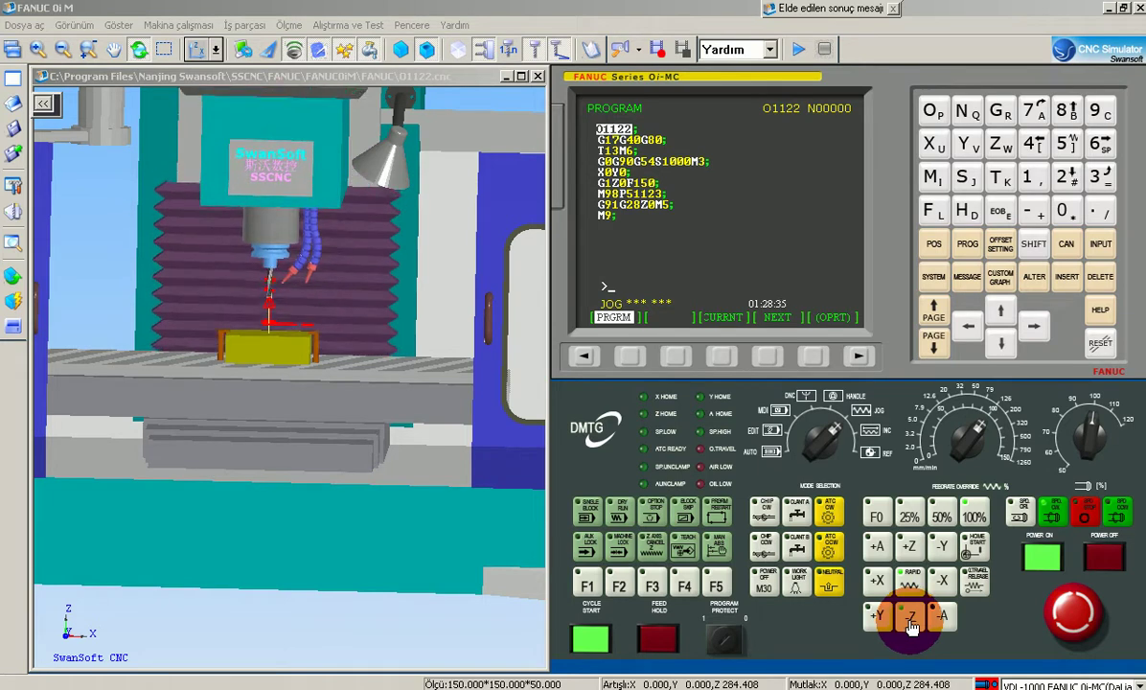
{"action": "left_click", "coordinate": [256, 336]}
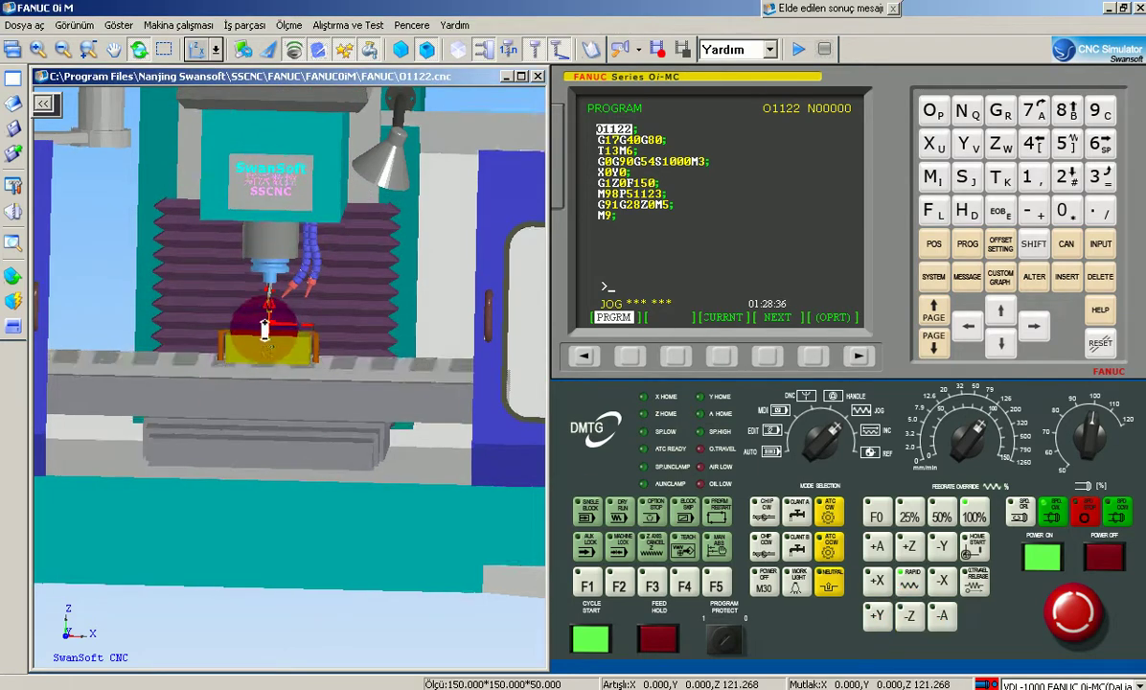
{"action": "left_click_drag", "start_coordinate": [265, 331], "coordinate": [320, 332]}
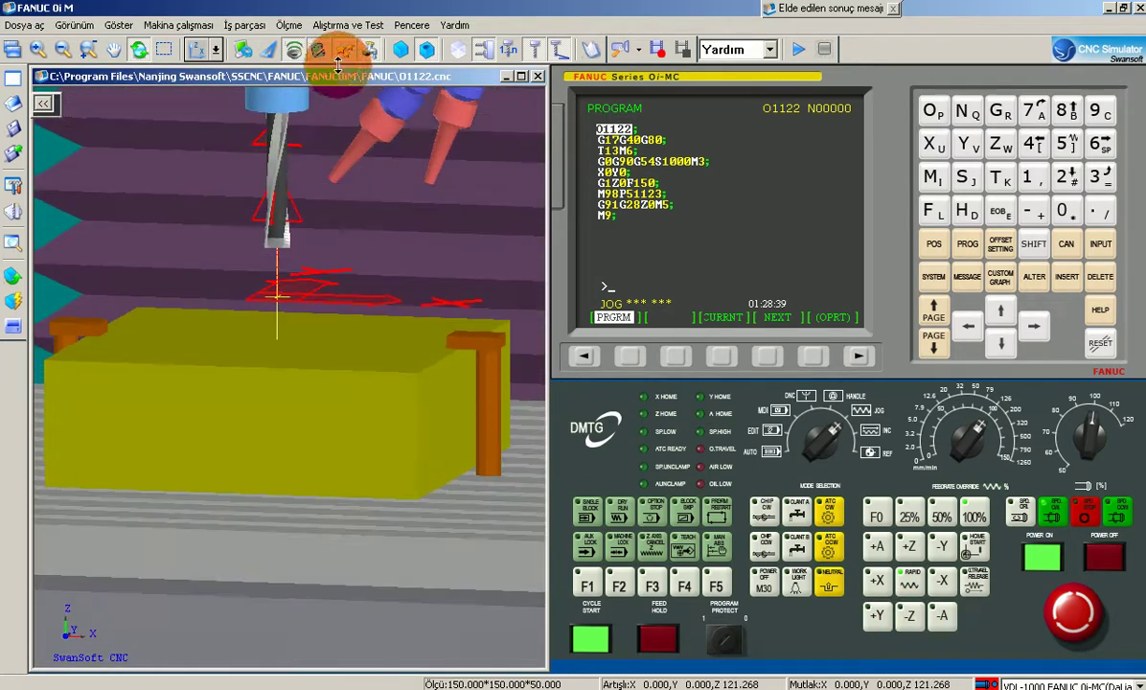
Hide toolpaths, use front view, and lower the tool to Z 85.643 above the stock
{"action": "left_click", "coordinate": [318, 57]}
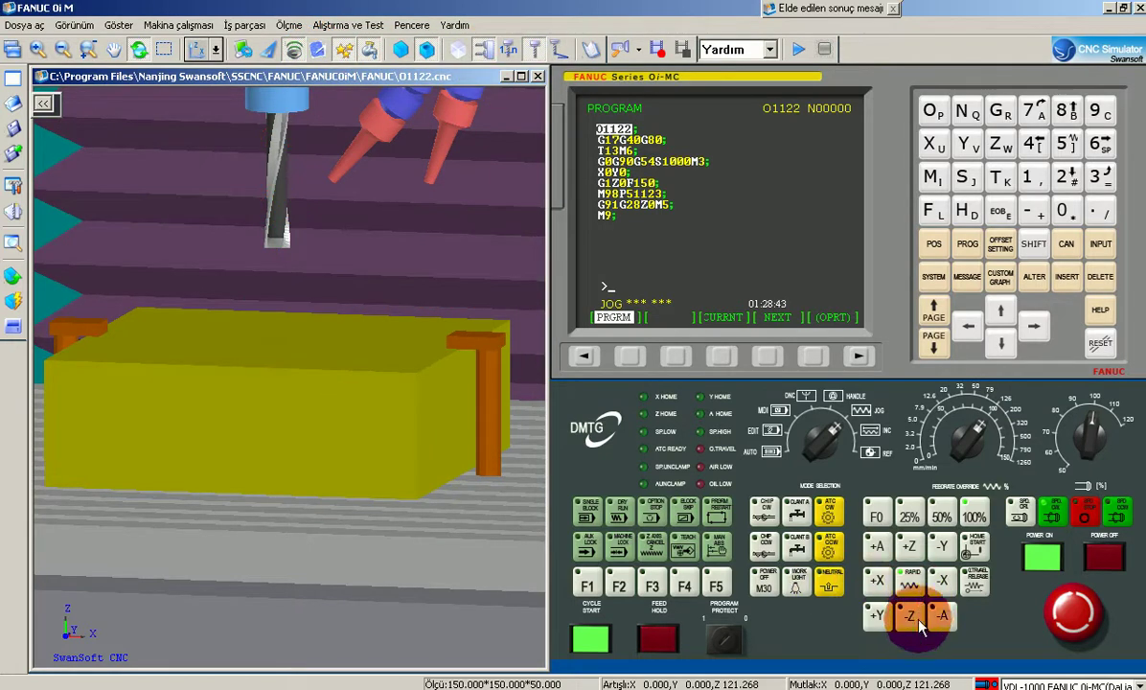
{"action": "left_click", "coordinate": [193, 50]}
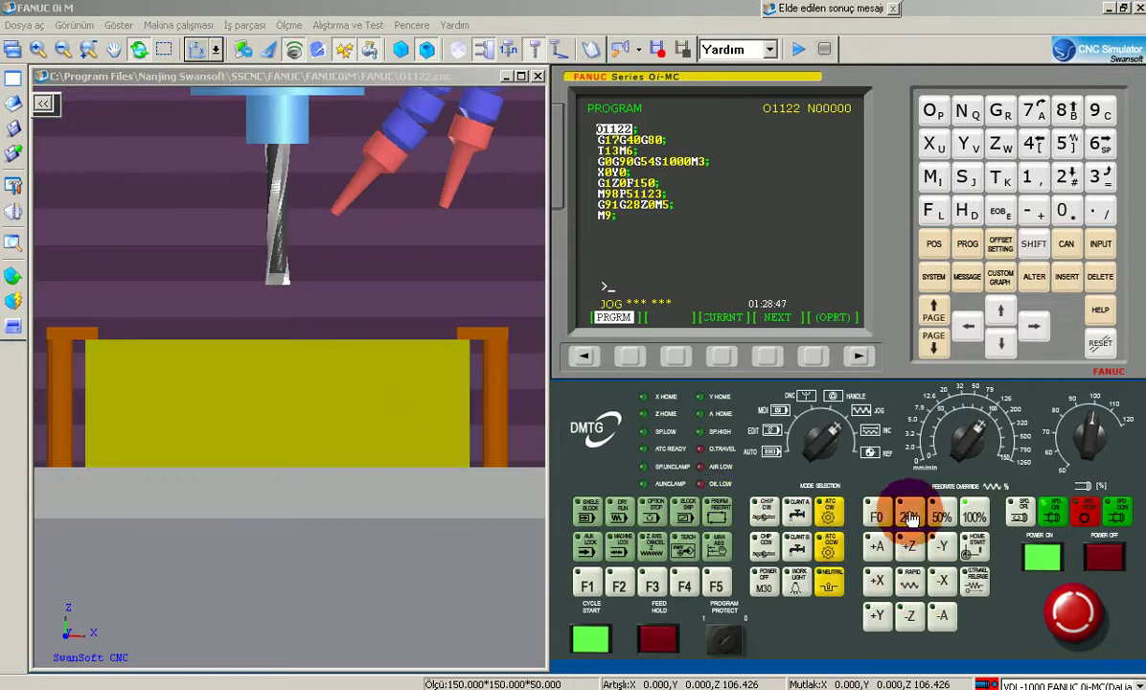
{"action": "left_click", "coordinate": [912, 618]}
{"action": "left_click_drag", "start_coordinate": [915, 623], "coordinate": [921, 624]}
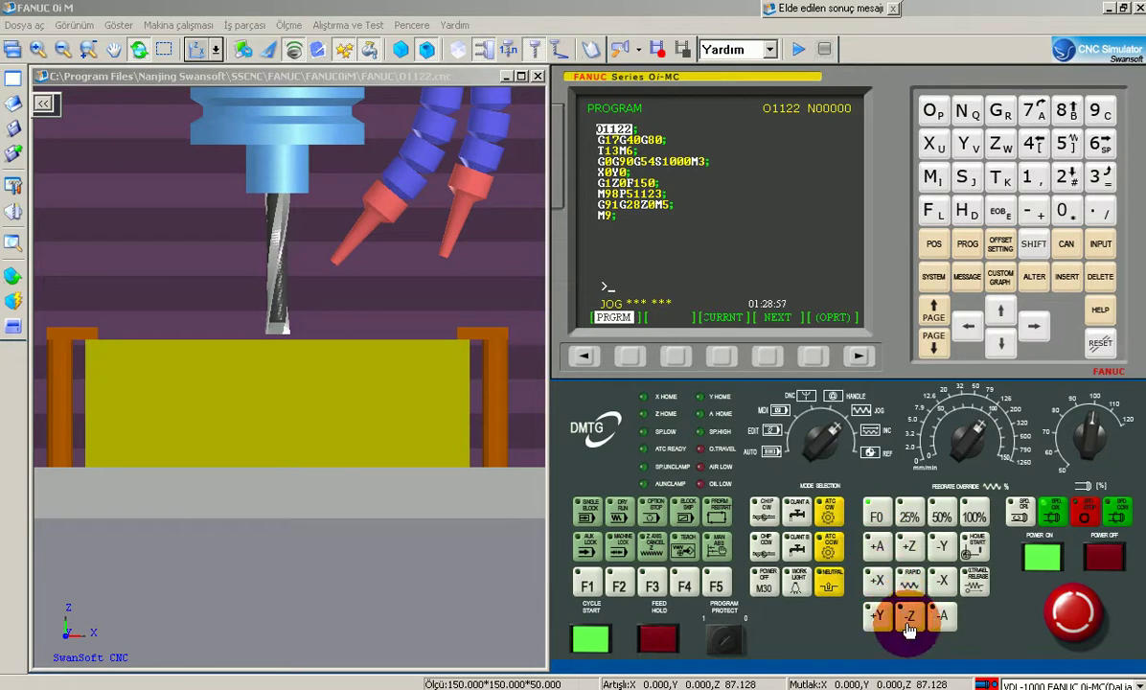
{"action": "left_click", "coordinate": [315, 386]}
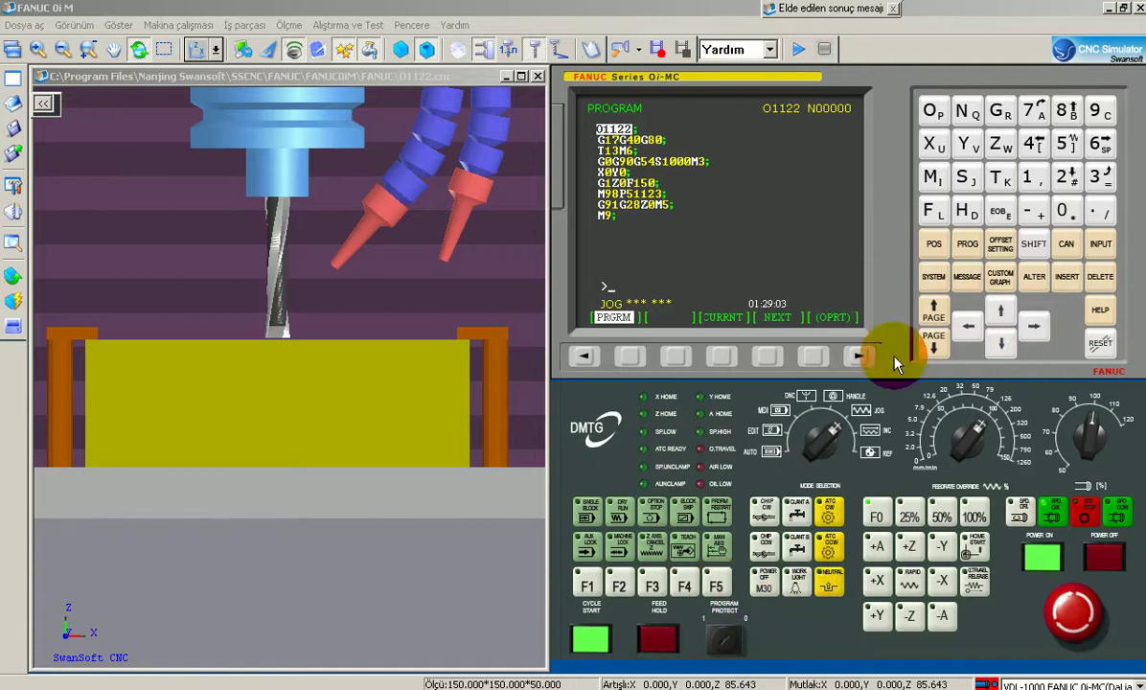
Measure Z0 into the G54 work offset, giving Z -199.357 with X and Y unchanged
{"action": "left_click", "coordinate": [1001, 246]}
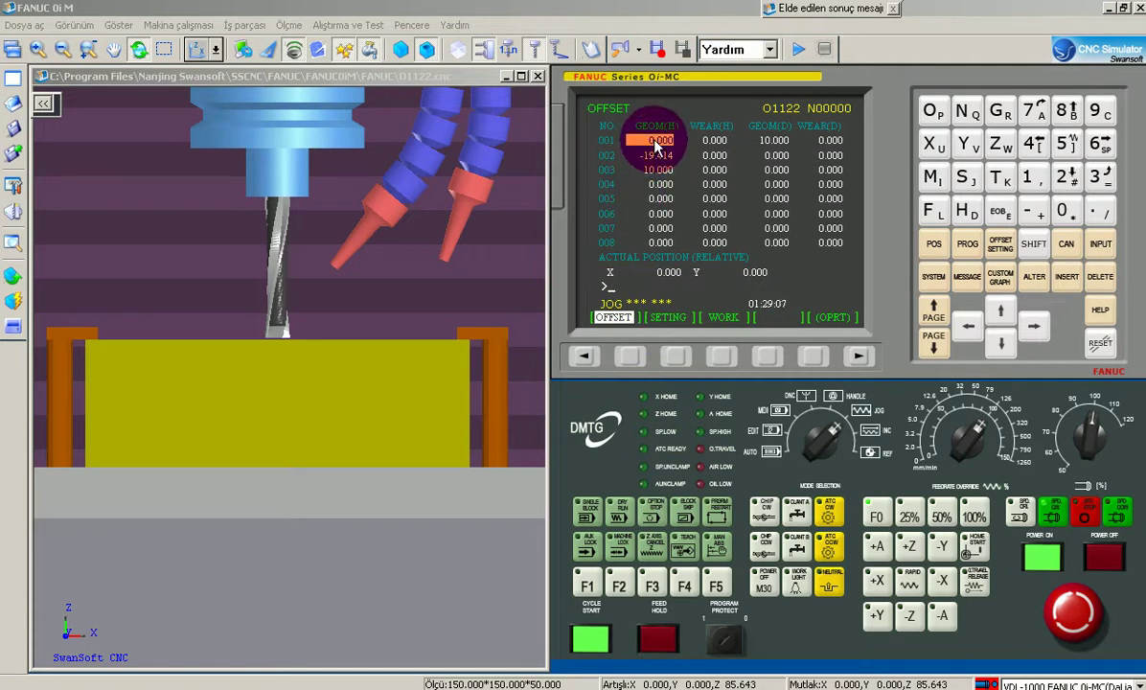
{"action": "left_click", "coordinate": [1088, 243]}
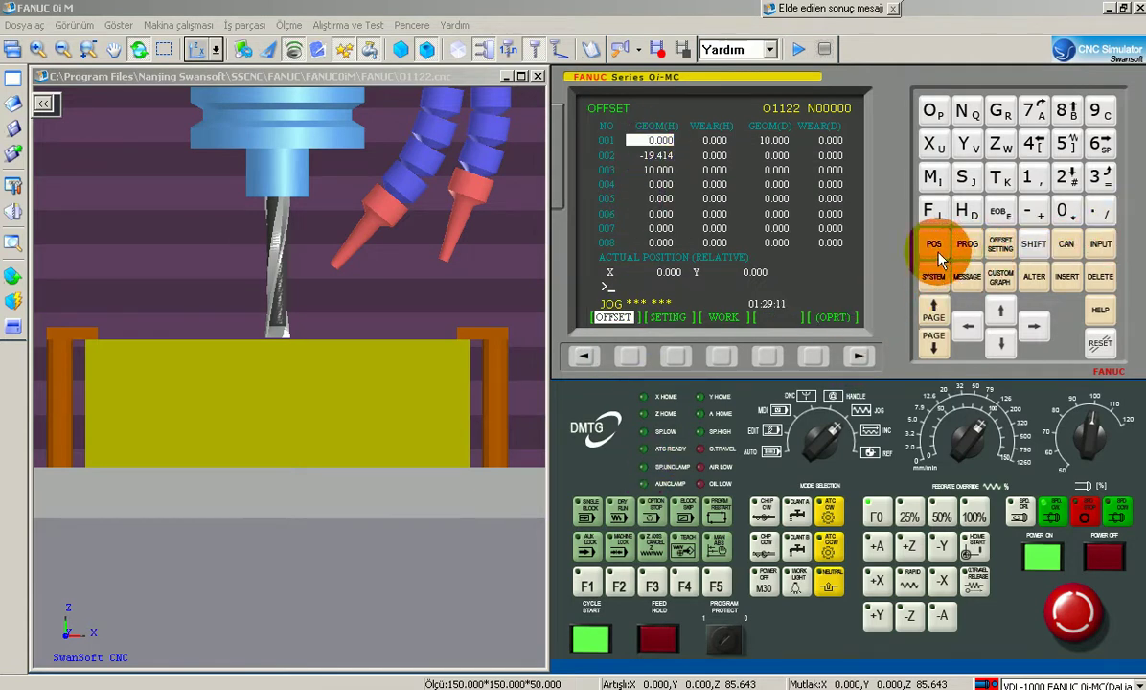
{"action": "left_click", "coordinate": [722, 353]}
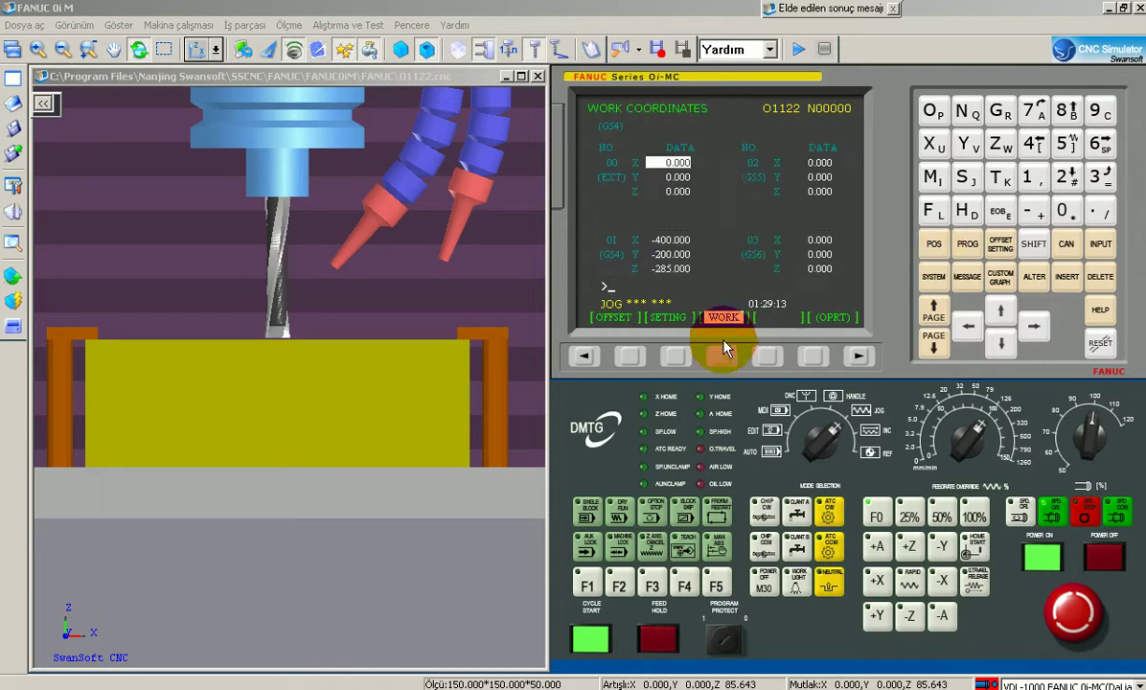
{"action": "left_click", "coordinate": [1002, 347]}
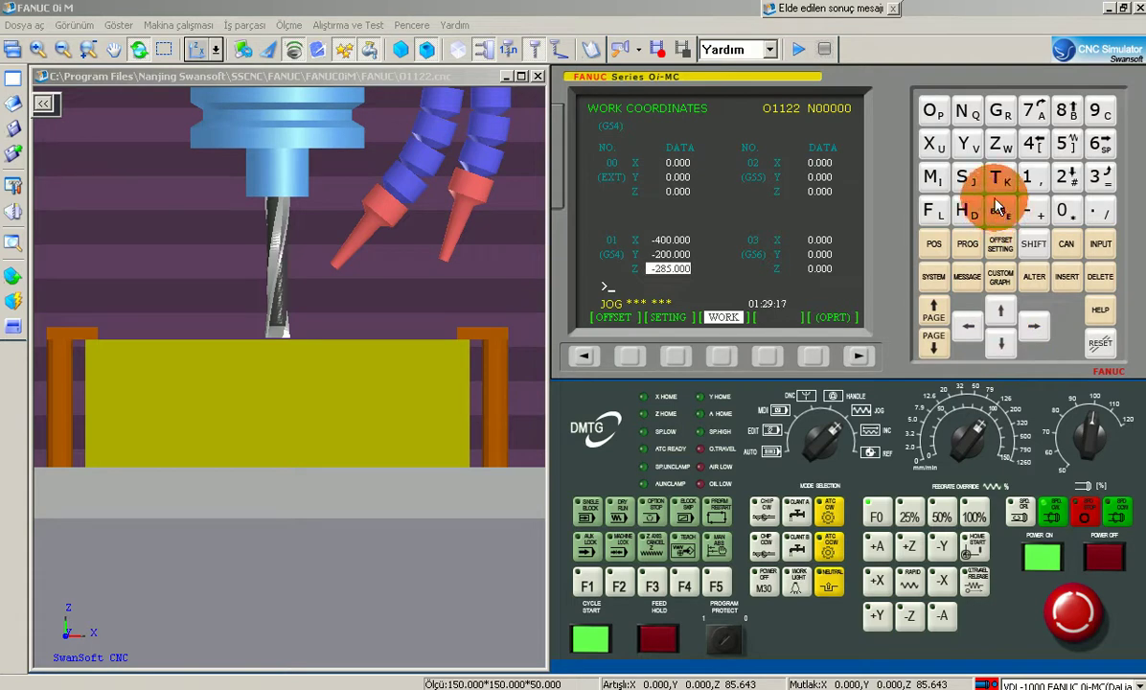
{"action": "left_click", "coordinate": [1000, 143]}
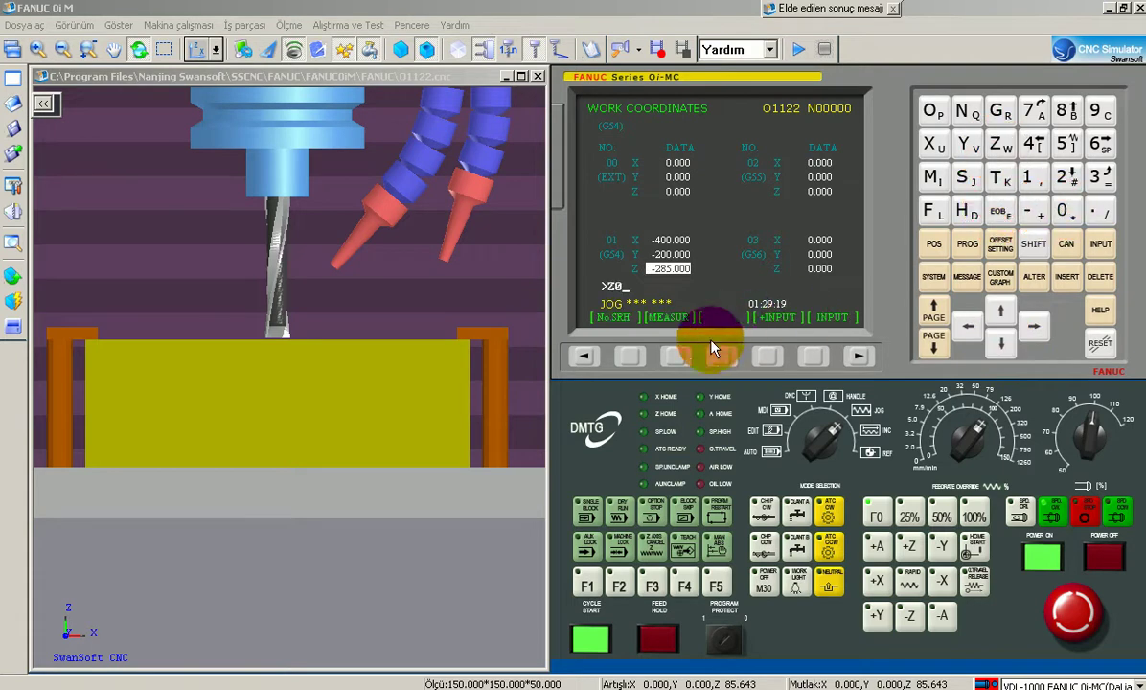
{"action": "left_click", "coordinate": [670, 356]}
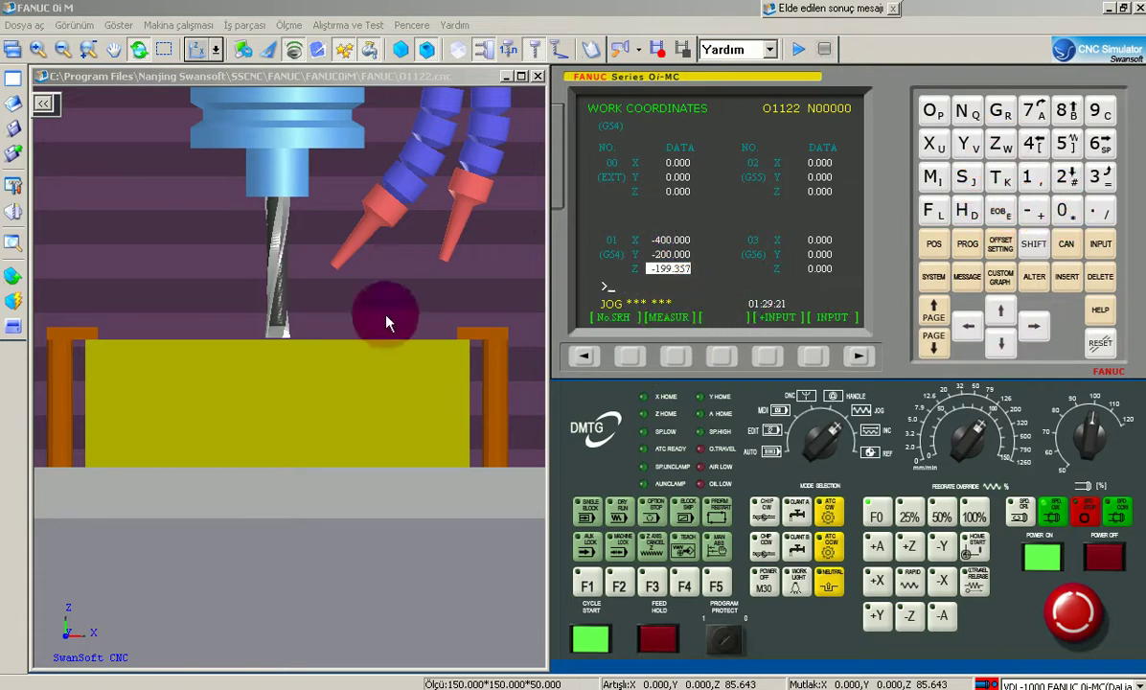
{"action": "left_click_drag", "start_coordinate": [386, 322], "coordinate": [549, 298]}
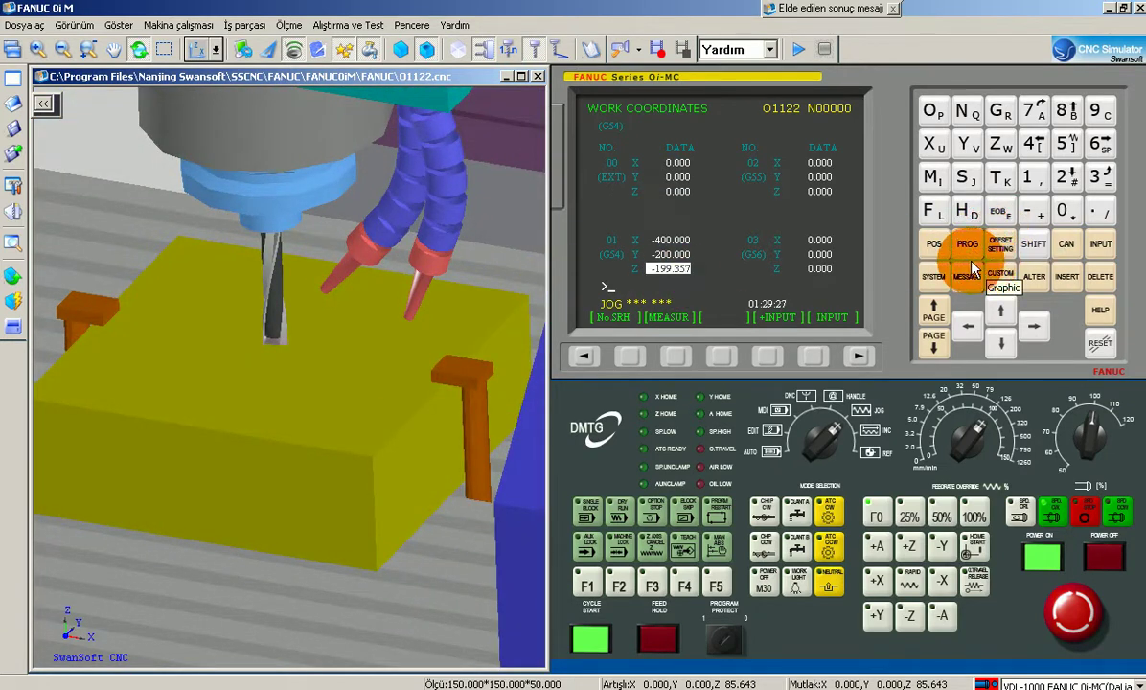
Zero relative Z on the POS screen with ORIGIN, then redisplay the O1122 listing
{"action": "left_click", "coordinate": [933, 244]}
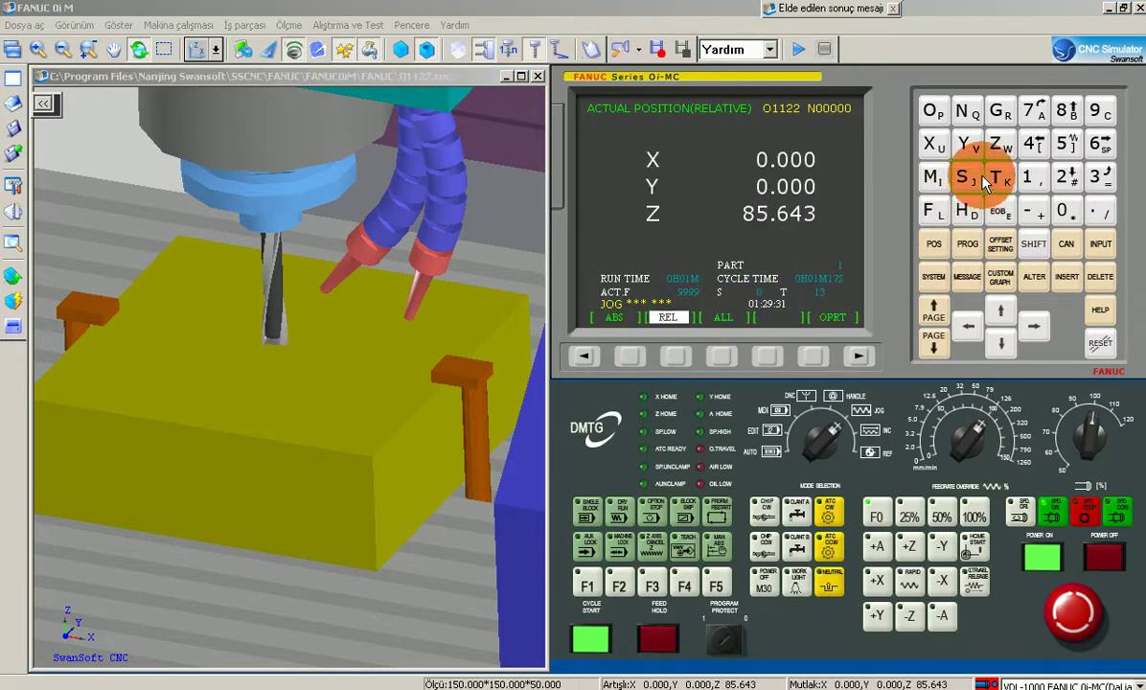
{"action": "left_click", "coordinate": [1000, 150]}
{"action": "left_click", "coordinate": [676, 355]}
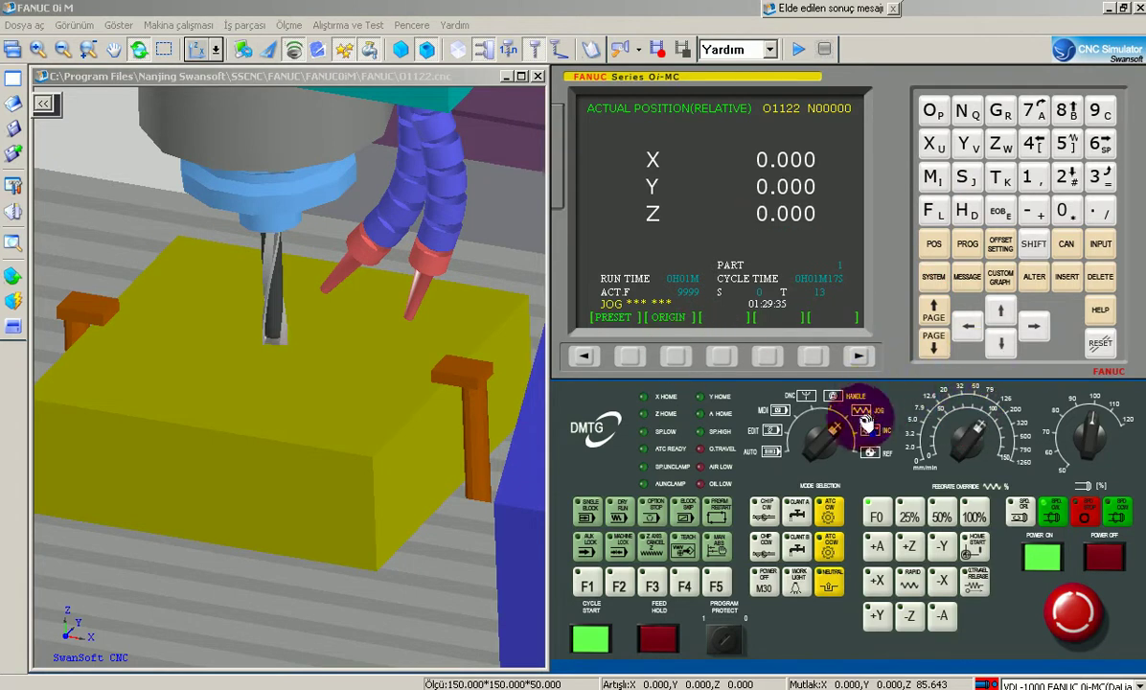
{"action": "left_click", "coordinate": [967, 243]}
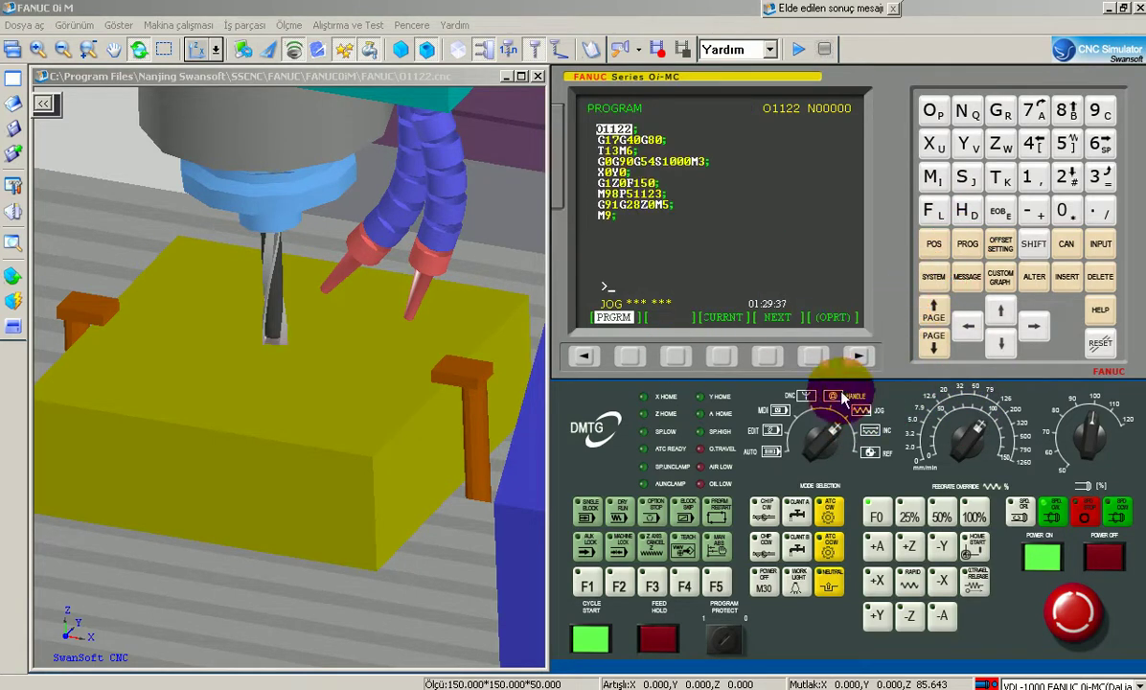
Home the axes in REF mode, giving relative X 400, Y 200, Z 199.357
{"action": "left_click", "coordinate": [766, 463]}
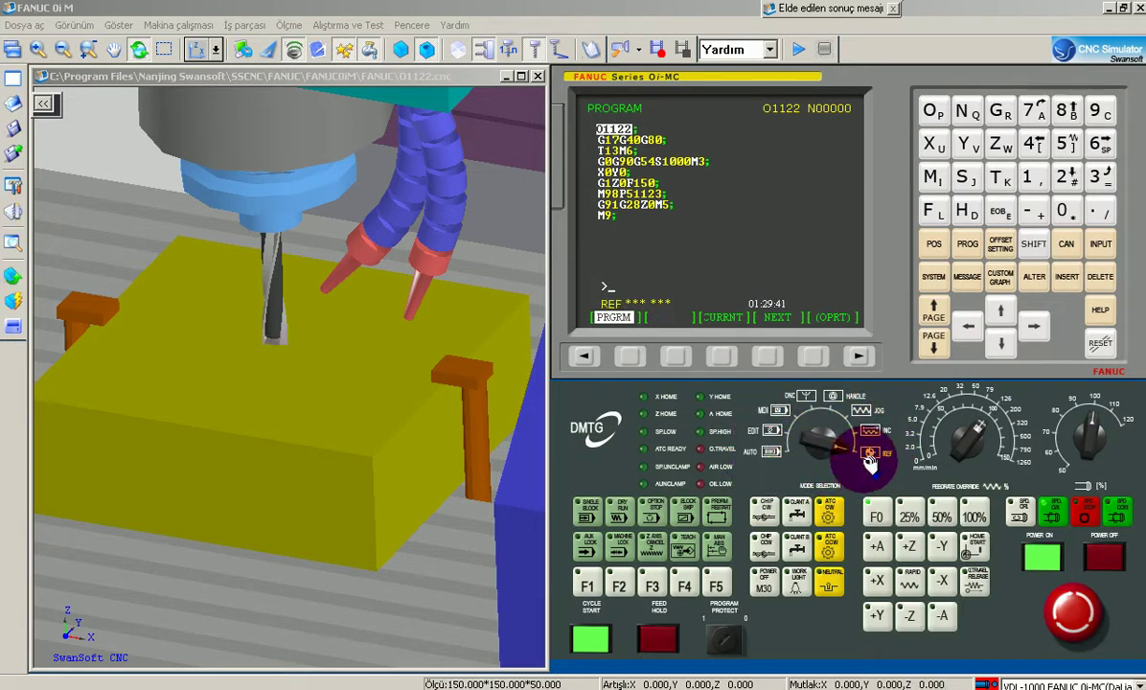
{"action": "left_click", "coordinate": [945, 525]}
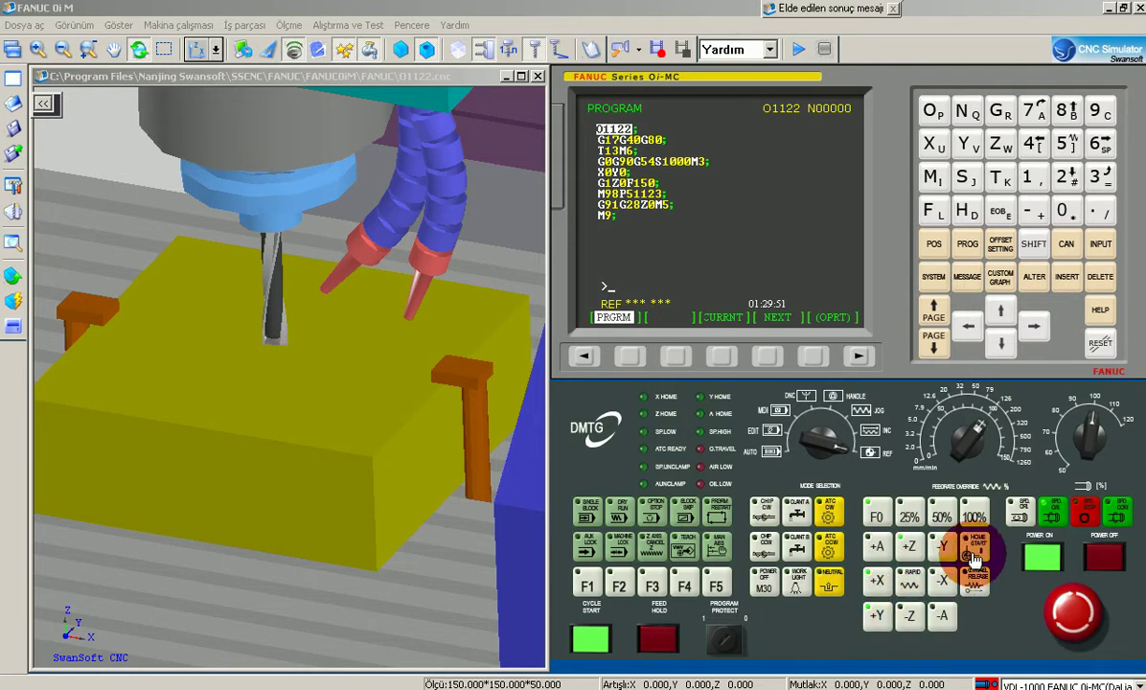
{"action": "scroll", "coordinate": [403, 379], "scroll_direction": "up", "scroll_amount": 2}
{"action": "scroll", "coordinate": [403, 383], "scroll_direction": "up", "scroll_amount": 2}
{"action": "scroll", "coordinate": [405, 383], "scroll_direction": "up", "scroll_amount": 2}
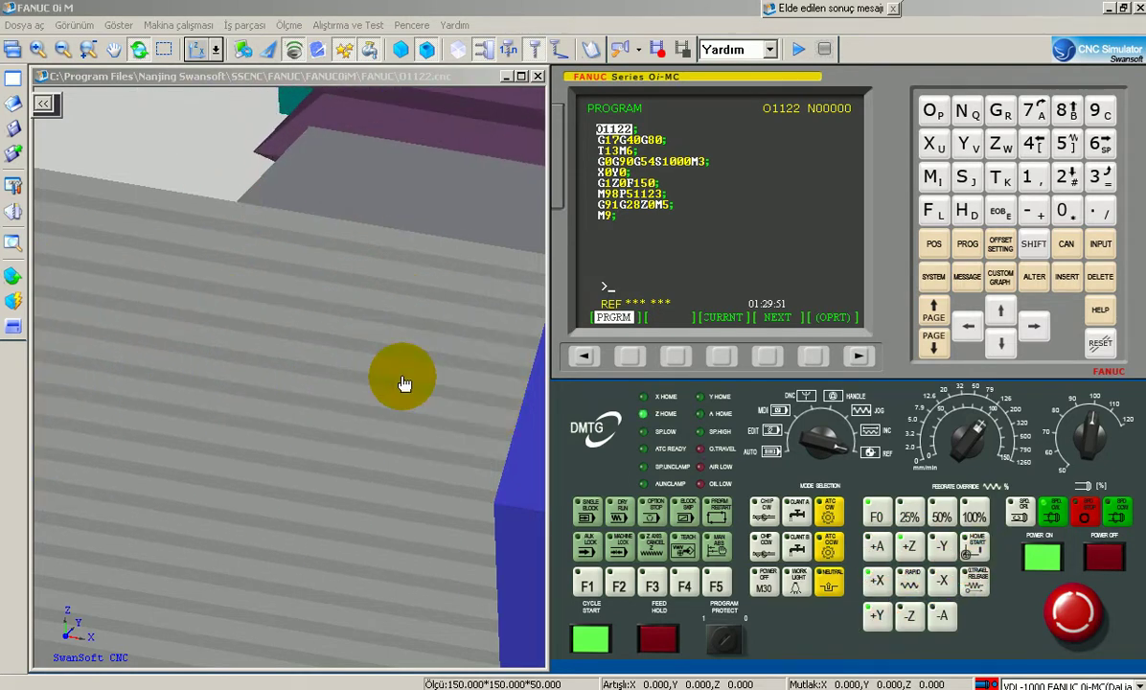
Pan the view to centre the table and switch the control to AUTO mode
{"action": "mouse_move", "coordinate": [403, 382]}
{"action": "left_mouse_down"}
{"action": "mouse_move", "coordinate": [208, 350]}
{"action": "mouse_move", "coordinate": [196, 298]}
{"action": "left_mouse_up"}
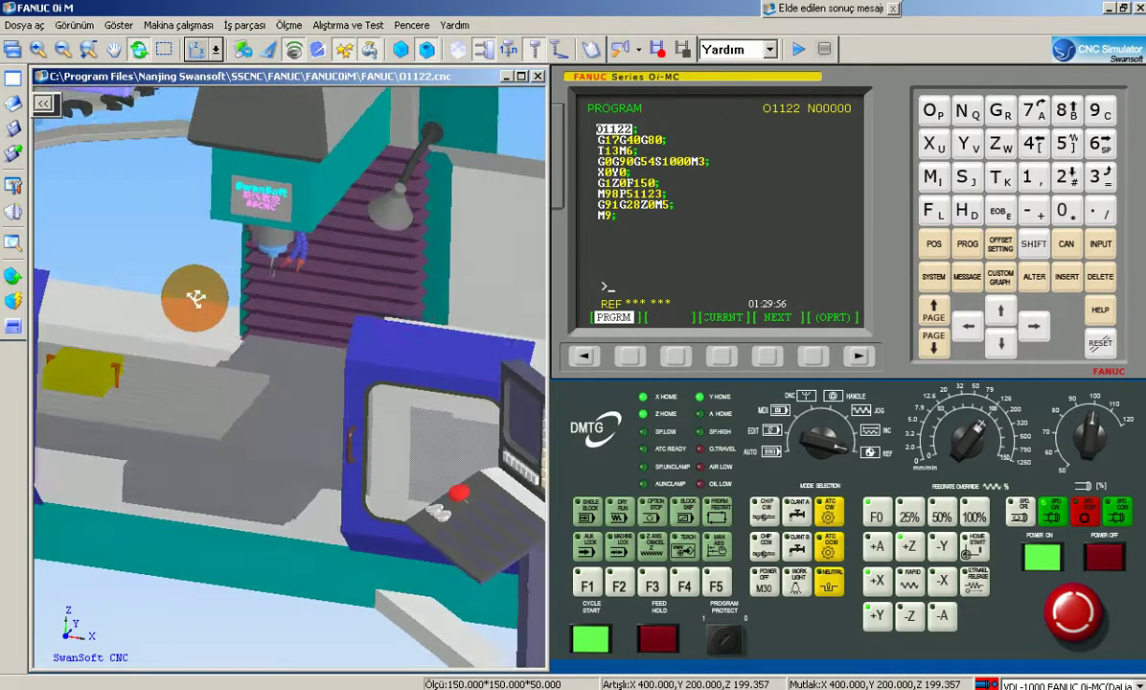
{"action": "right_click", "coordinate": [197, 300]}
{"action": "left_click", "coordinate": [257, 377]}
{"action": "mouse_move", "coordinate": [204, 294]}
{"action": "left_mouse_down"}
{"action": "mouse_move", "coordinate": [298, 284]}
{"action": "mouse_move", "coordinate": [294, 323]}
{"action": "left_mouse_up"}
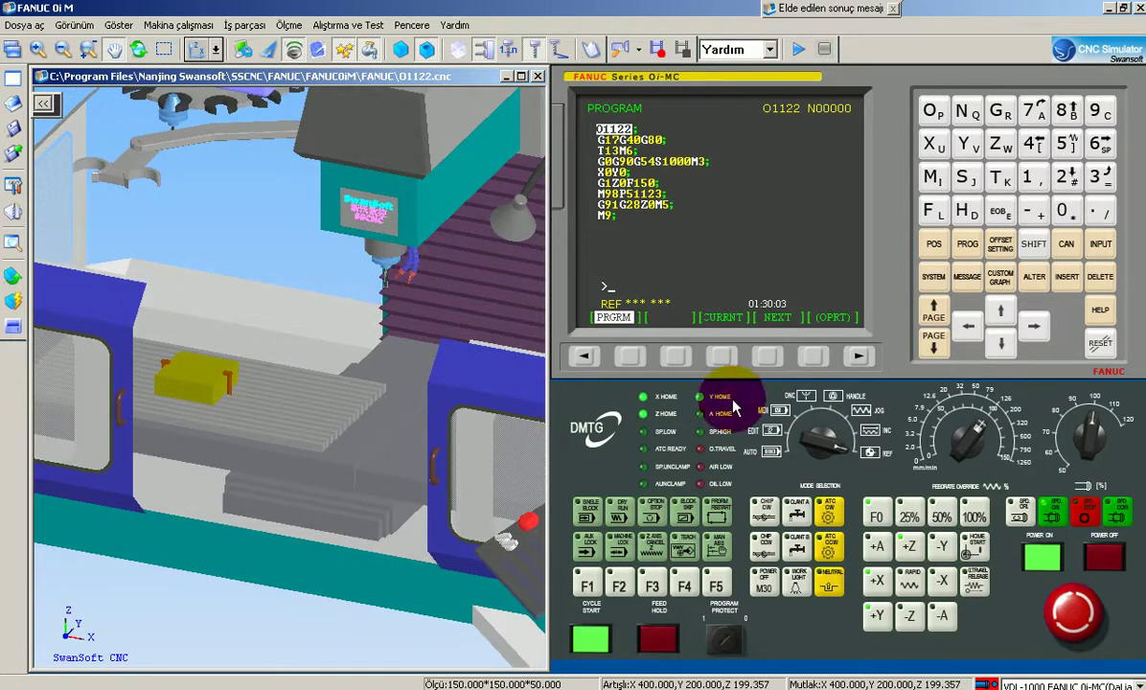
{"action": "left_click", "coordinate": [774, 454]}
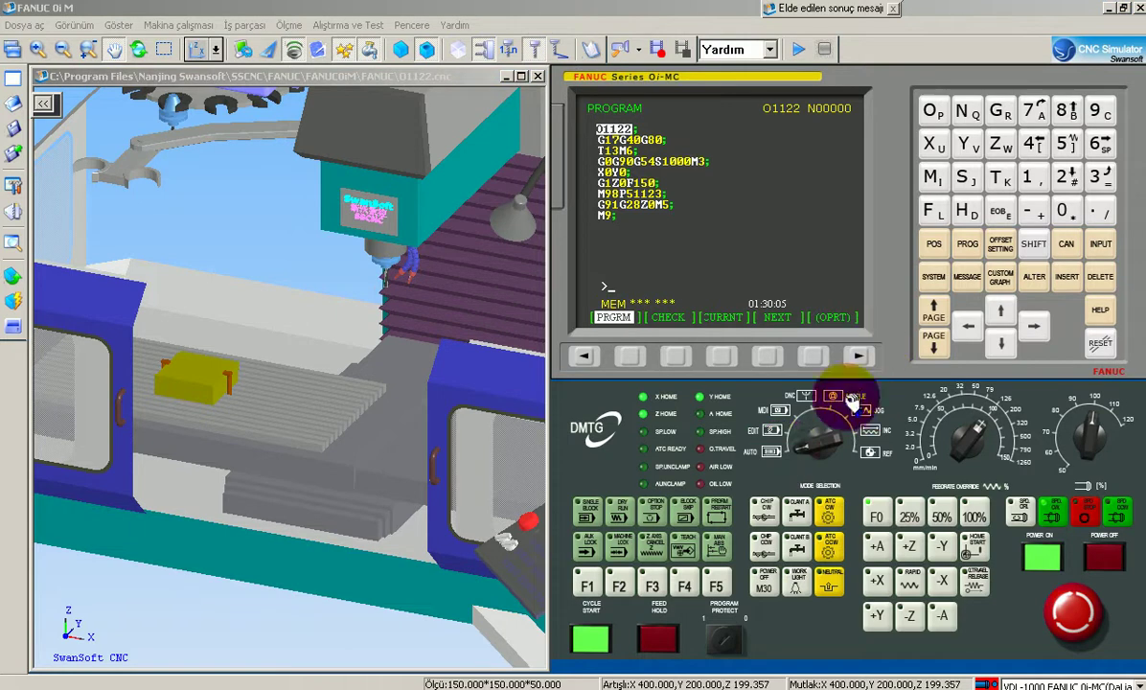
Start O1122 with Cycle Start and zoom the 3-D view in on the yellow block as milling begins
{"action": "left_click", "coordinate": [594, 639]}
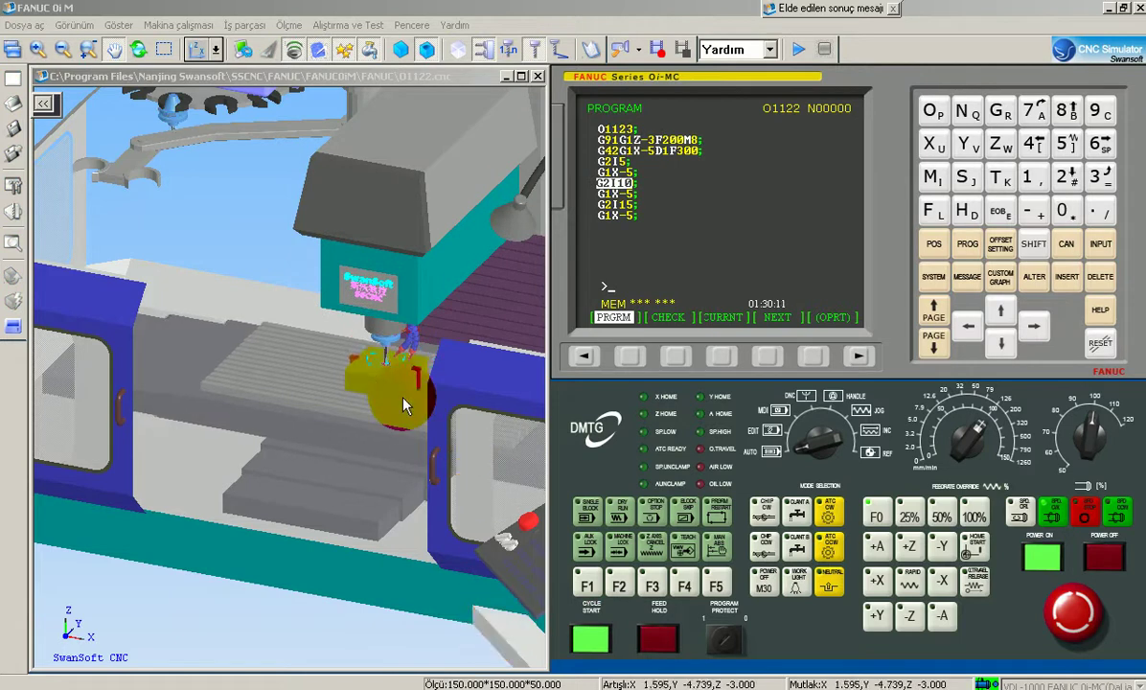
{"action": "scroll", "coordinate": [412, 393], "scroll_direction": "up", "scroll_amount": 5}
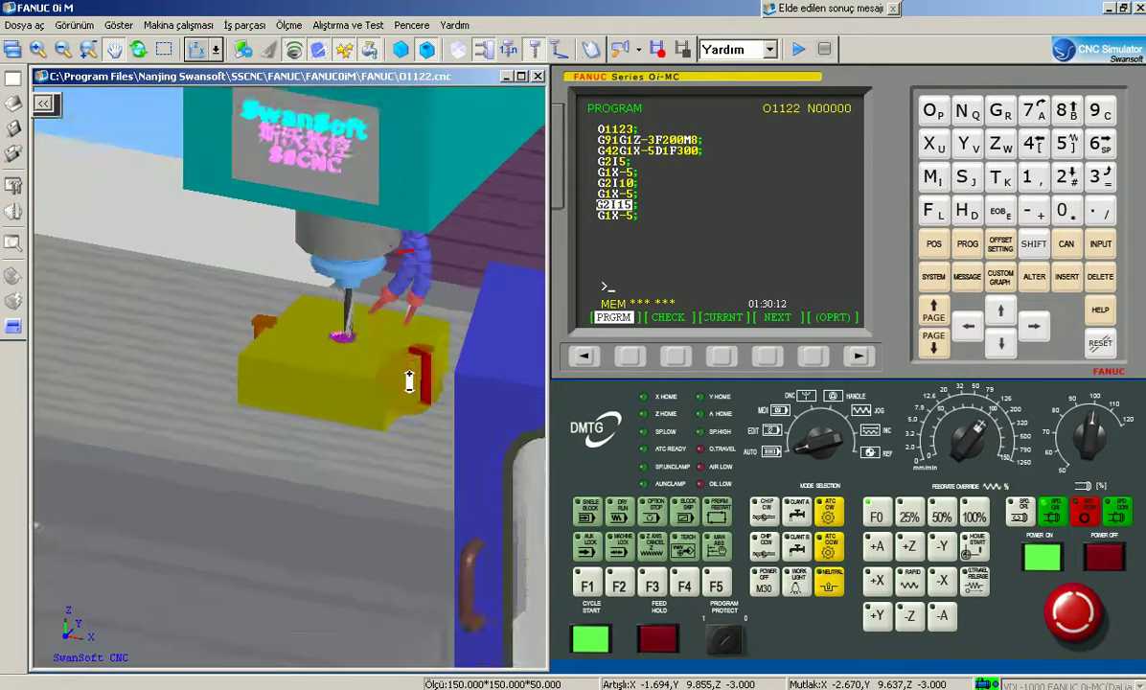
{"action": "mouse_move", "coordinate": [332, 379]}
{"action": "left_mouse_down"}
{"action": "mouse_move", "coordinate": [339, 316]}
{"action": "mouse_move", "coordinate": [321, 429]}
{"action": "mouse_move", "coordinate": [410, 373]}
{"action": "mouse_move", "coordinate": [325, 309]}
{"action": "mouse_move", "coordinate": [364, 326]}
{"action": "mouse_move", "coordinate": [366, 376]}
{"action": "mouse_move", "coordinate": [345, 320]}
{"action": "mouse_move", "coordinate": [307, 308]}
{"action": "mouse_move", "coordinate": [327, 325]}
{"action": "mouse_move", "coordinate": [300, 312]}
{"action": "mouse_move", "coordinate": [309, 321]}
{"action": "mouse_move", "coordinate": [284, 320]}
{"action": "left_mouse_up"}
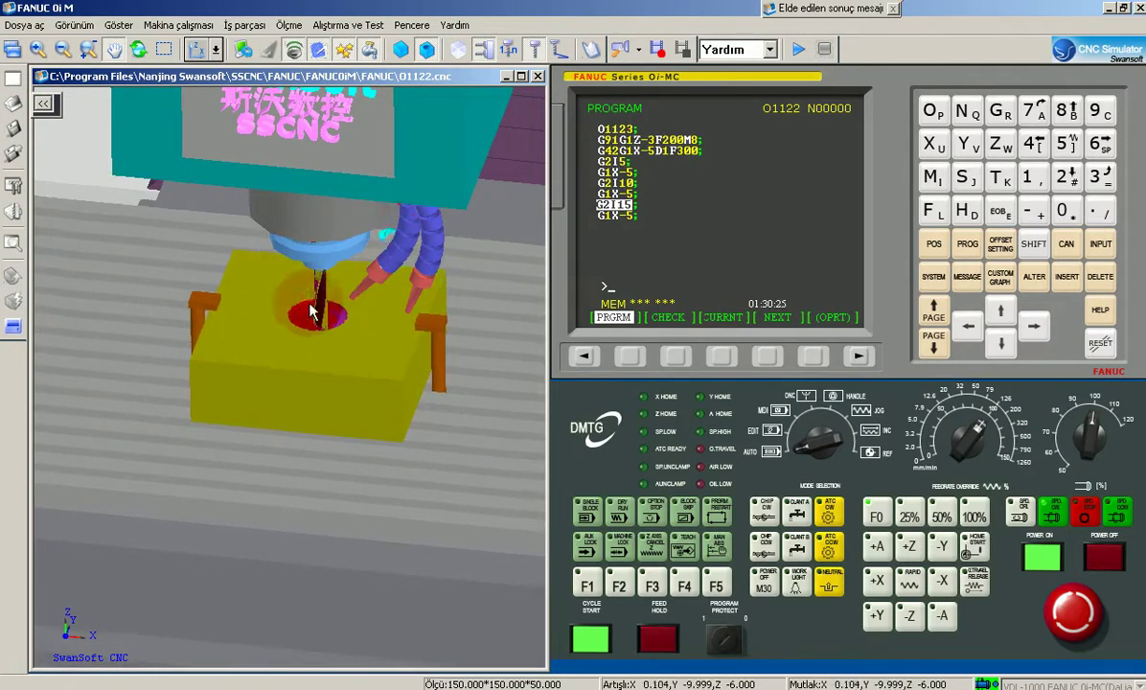
{"action": "left_click", "coordinate": [191, 27]}
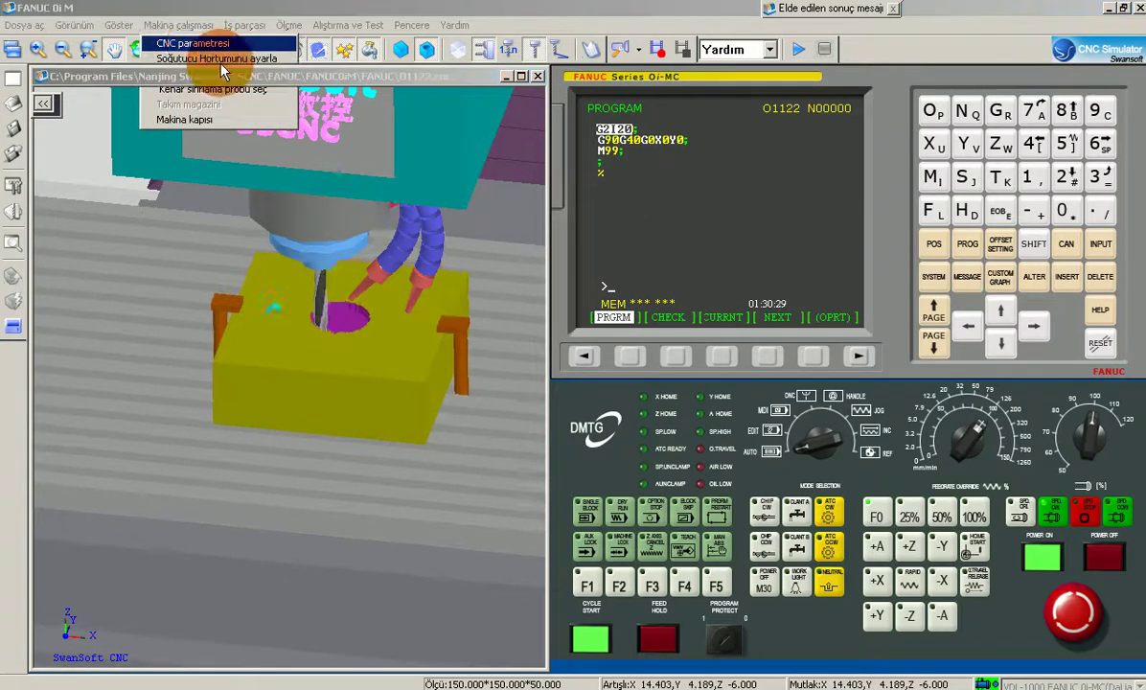
{"action": "left_click", "coordinate": [192, 43]}
{"action": "left_click", "coordinate": [394, 291]}
{"action": "left_click_drag", "start_coordinate": [649, 390], "coordinate": [580, 404]}
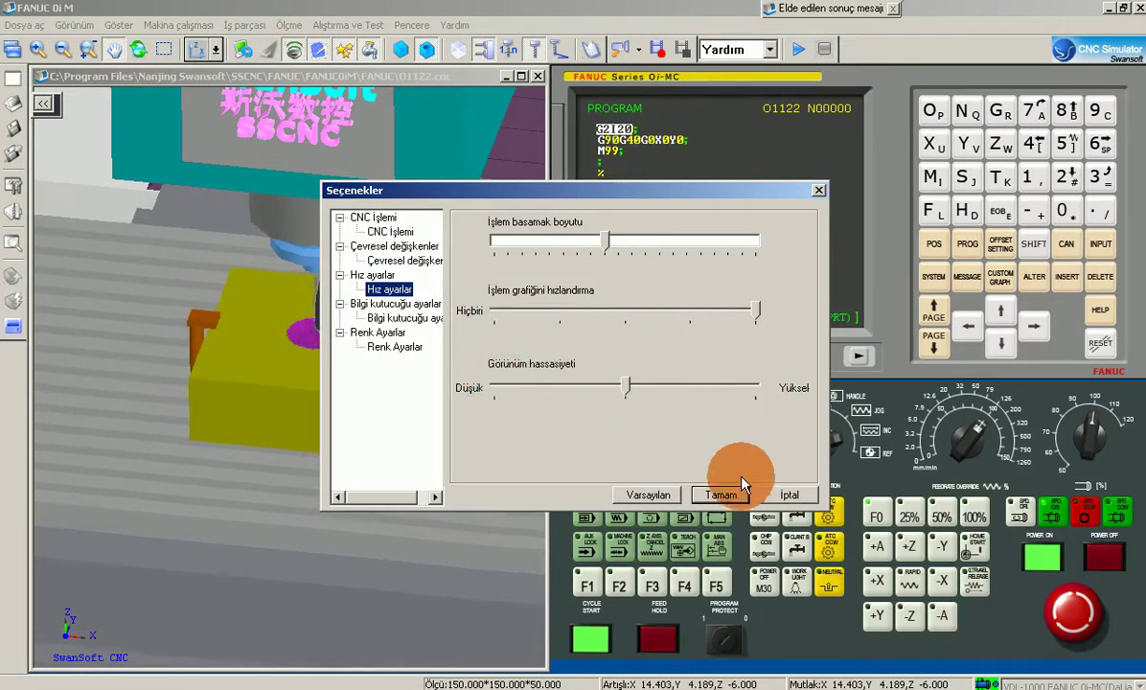
{"action": "left_click", "coordinate": [798, 497]}
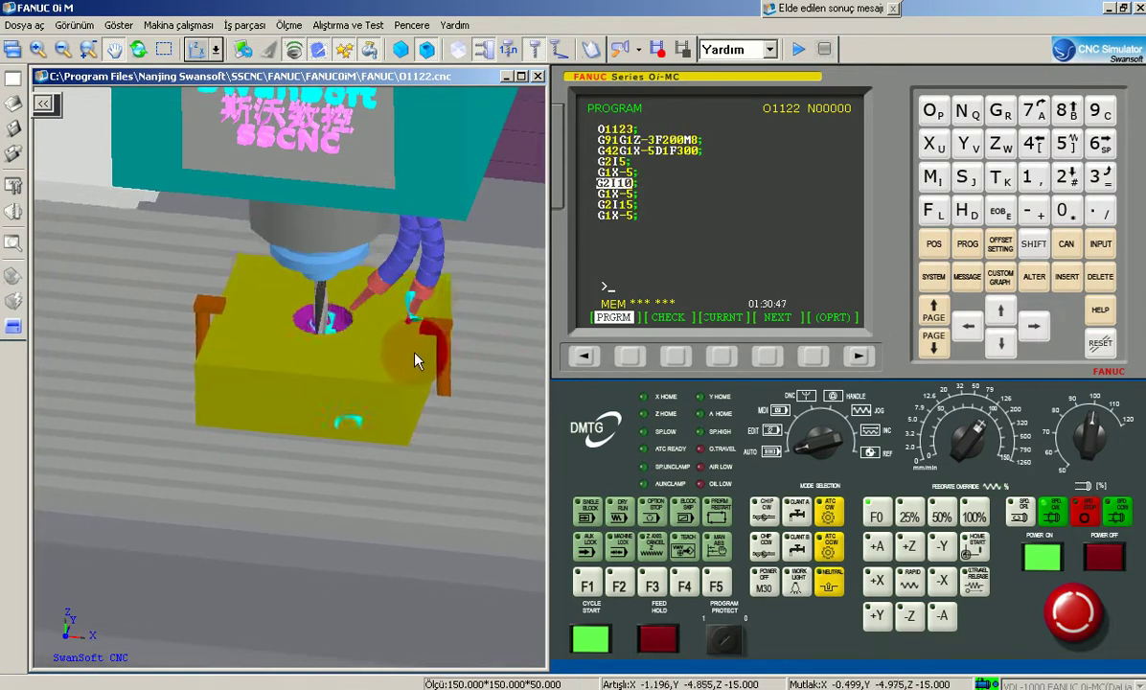
Turn on coolant with CLNT A, viewing from a lower angle while O1122 finishes the pocket
{"action": "mouse_move", "coordinate": [432, 380]}
{"action": "left_mouse_down"}
{"action": "mouse_move", "coordinate": [412, 358]}
{"action": "mouse_move", "coordinate": [455, 327]}
{"action": "left_mouse_up"}
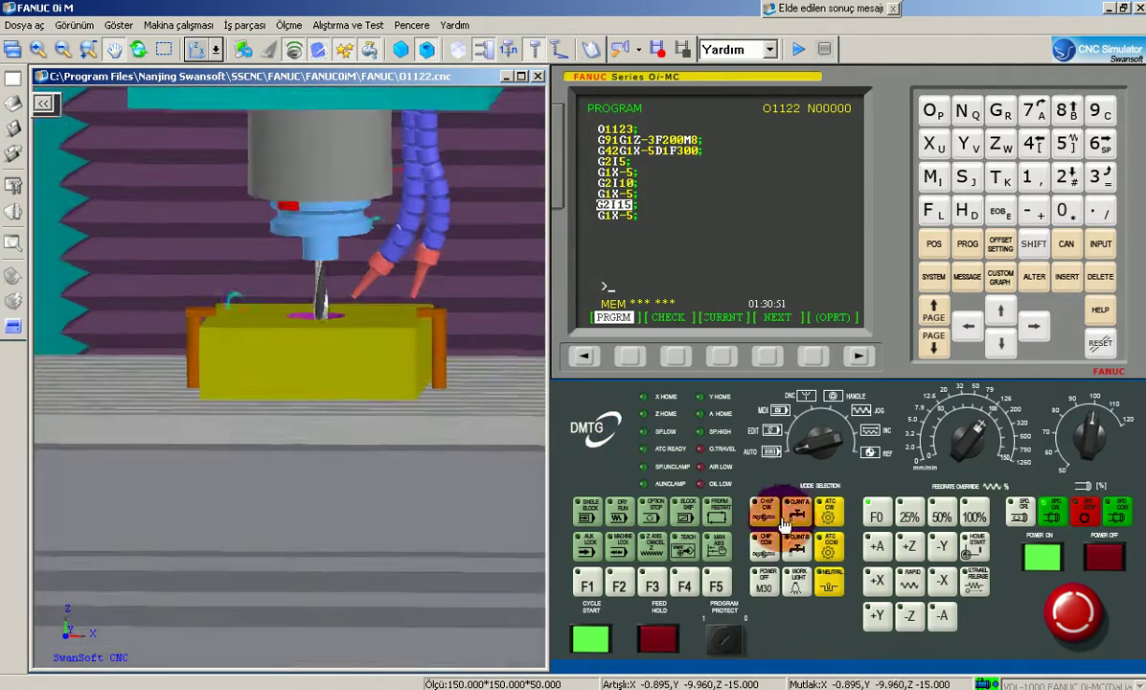
{"action": "left_click", "coordinate": [797, 516]}
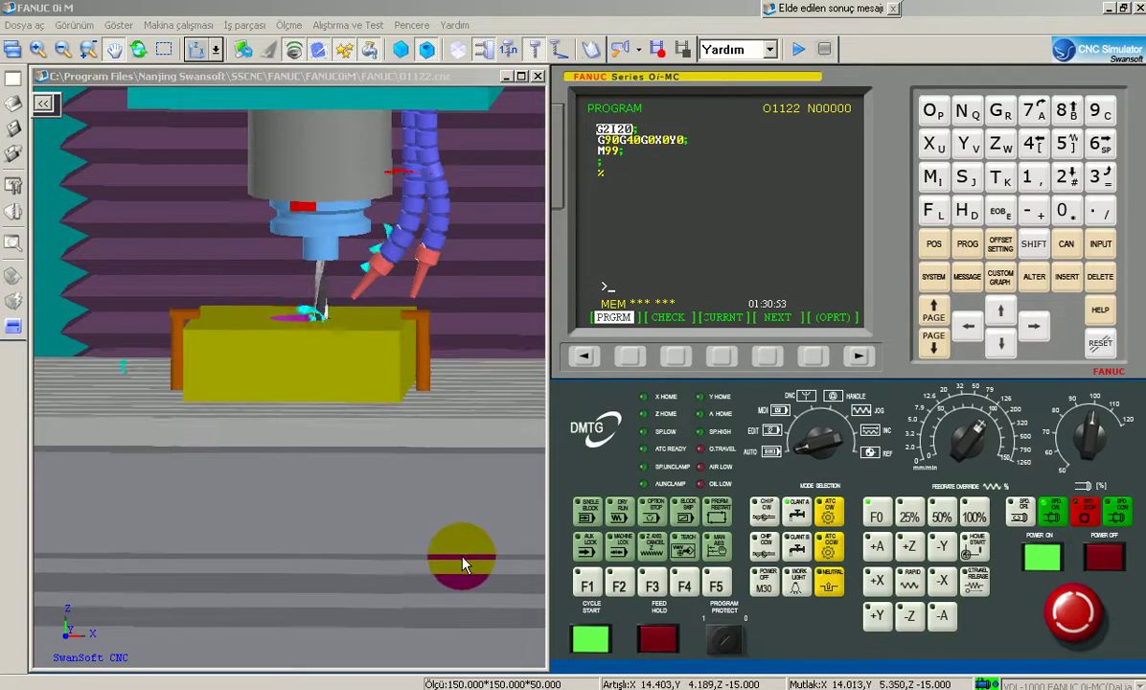
{"action": "left_click_drag", "start_coordinate": [470, 415], "coordinate": [324, 108]}
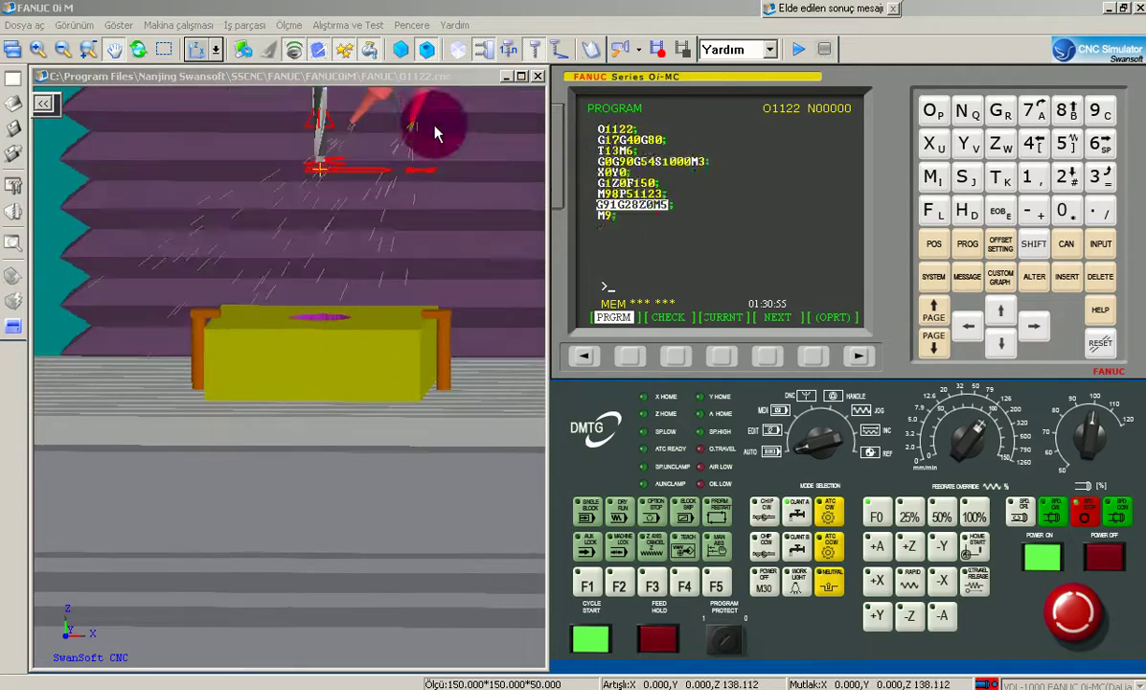
Zoom out to the whole mill, then rotate to a top-down close-up of the milled pocket
{"action": "mouse_move", "coordinate": [433, 342]}
{"action": "left_mouse_down"}
{"action": "mouse_move", "coordinate": [363, 376]}
{"action": "mouse_move", "coordinate": [396, 287]}
{"action": "mouse_move", "coordinate": [421, 282]}
{"action": "mouse_move", "coordinate": [391, 314]}
{"action": "mouse_move", "coordinate": [510, 394]}
{"action": "mouse_move", "coordinate": [366, 391]}
{"action": "left_mouse_up"}
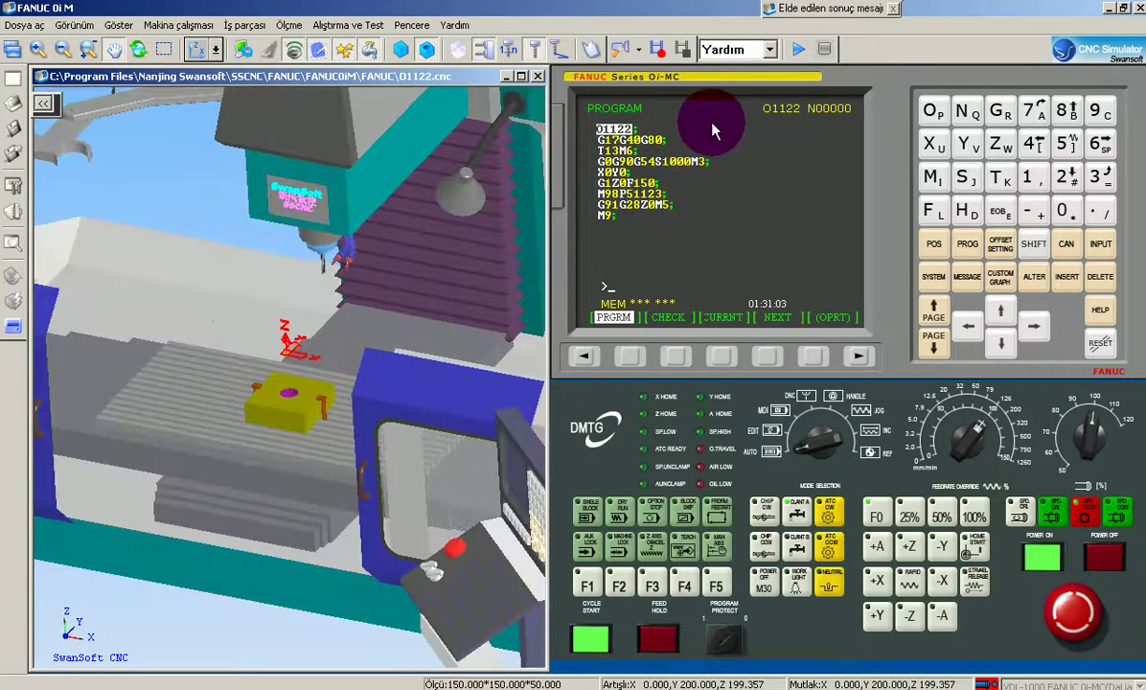
{"action": "left_click_drag", "start_coordinate": [416, 204], "coordinate": [434, 191]}
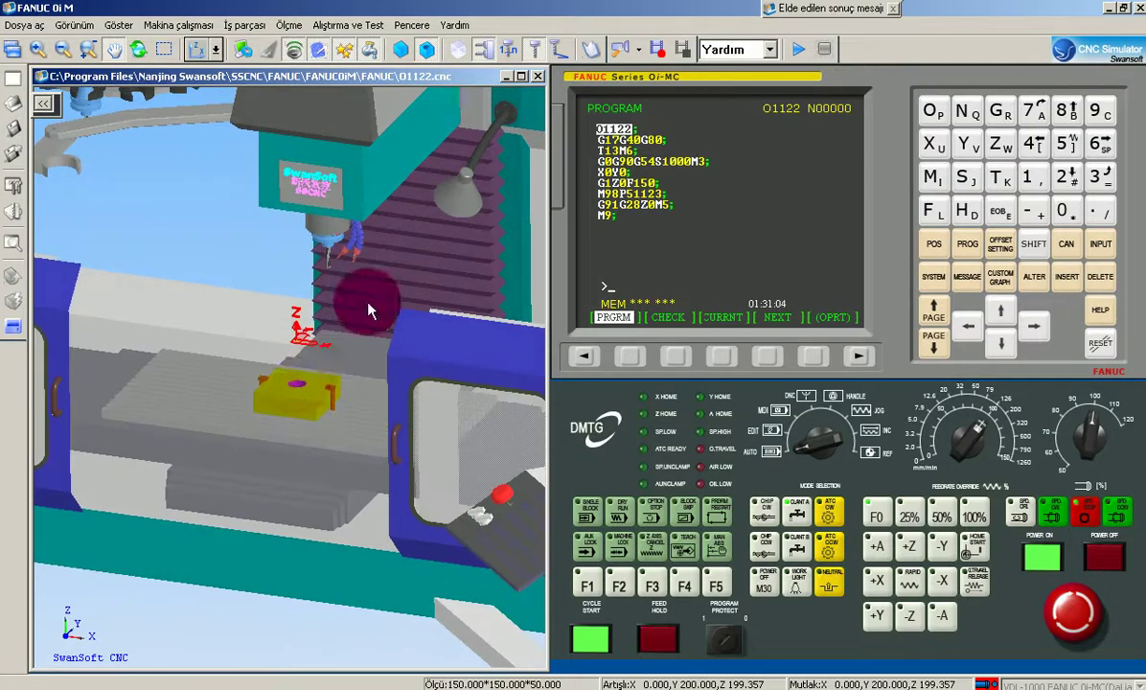
{"action": "mouse_move", "coordinate": [298, 381]}
{"action": "left_mouse_down"}
{"action": "mouse_move", "coordinate": [366, 358]}
{"action": "mouse_move", "coordinate": [396, 435]}
{"action": "mouse_move", "coordinate": [344, 465]}
{"action": "mouse_move", "coordinate": [333, 422]}
{"action": "mouse_move", "coordinate": [360, 377]}
{"action": "left_mouse_up"}
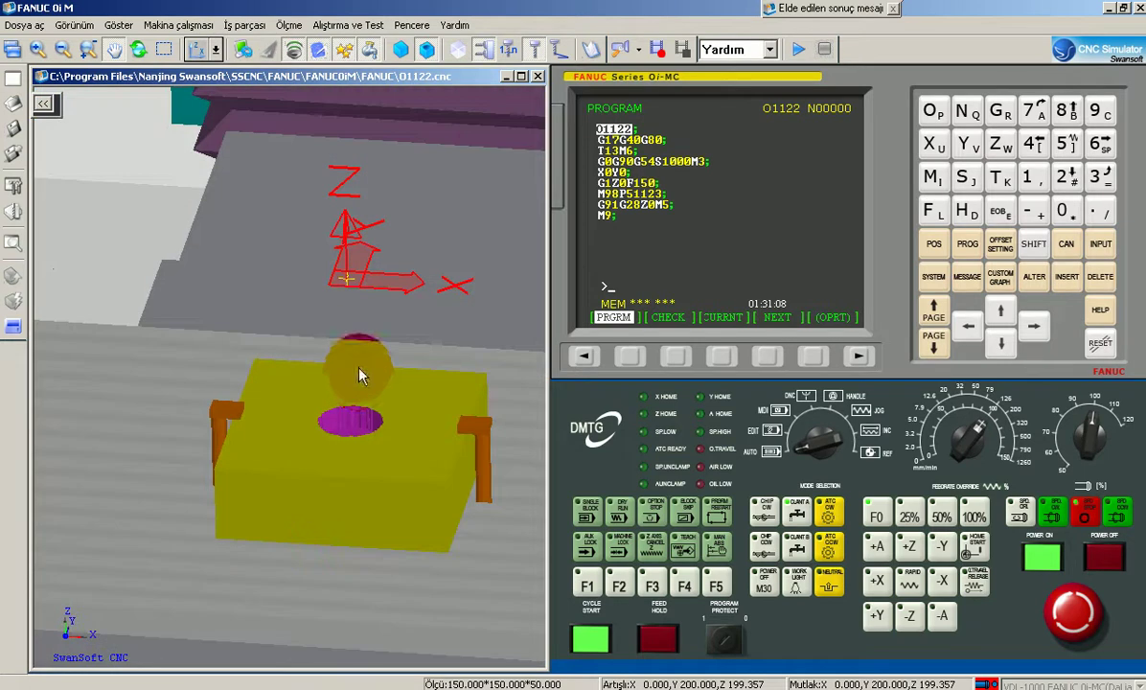